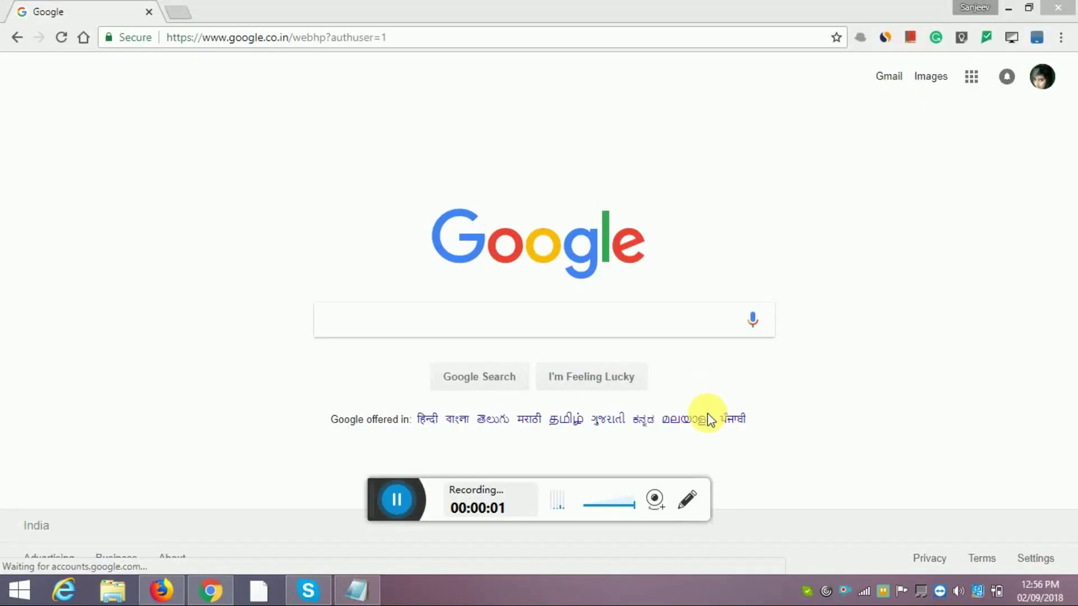
Bring the Chrome window back into focus, then browse and close the Google apps list.
{"action": "left_click", "coordinate": [655, 494]}
{"action": "left_click", "coordinate": [591, 558]}
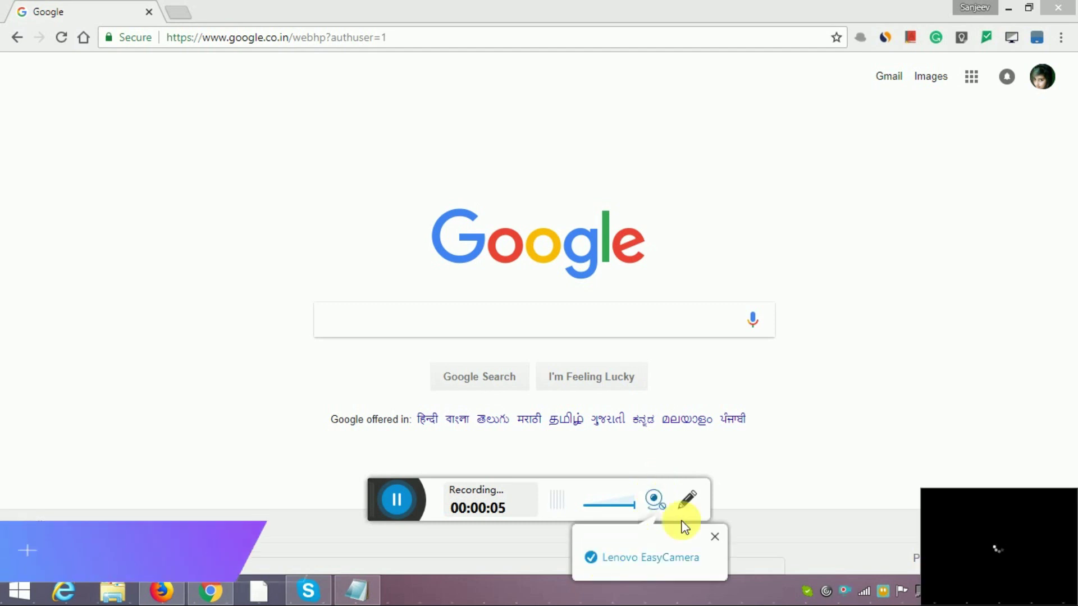
{"action": "left_click", "coordinate": [874, 403]}
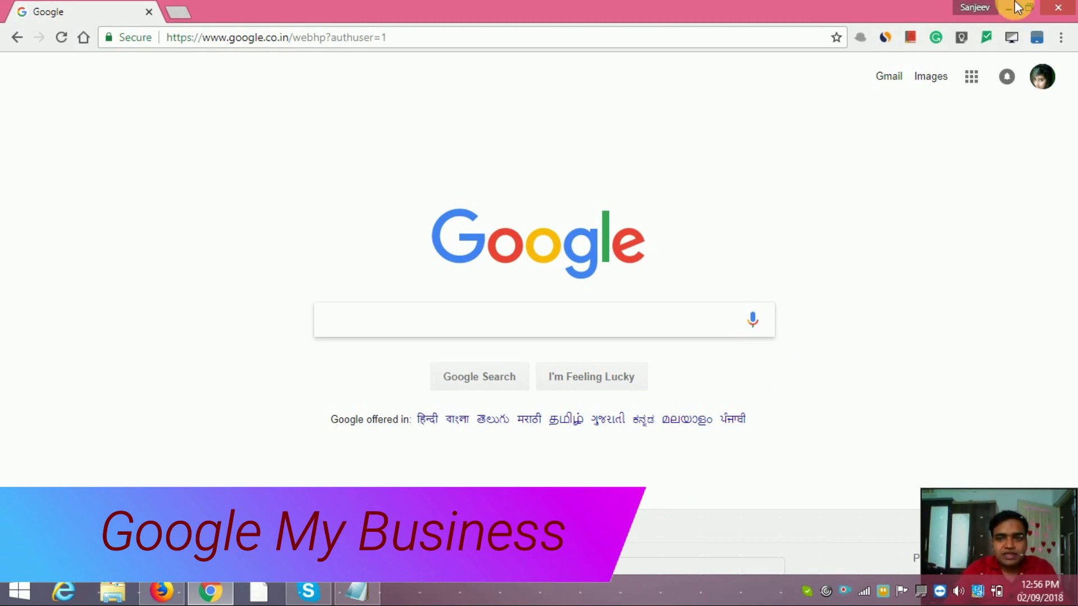
{"action": "left_click", "coordinate": [973, 80]}
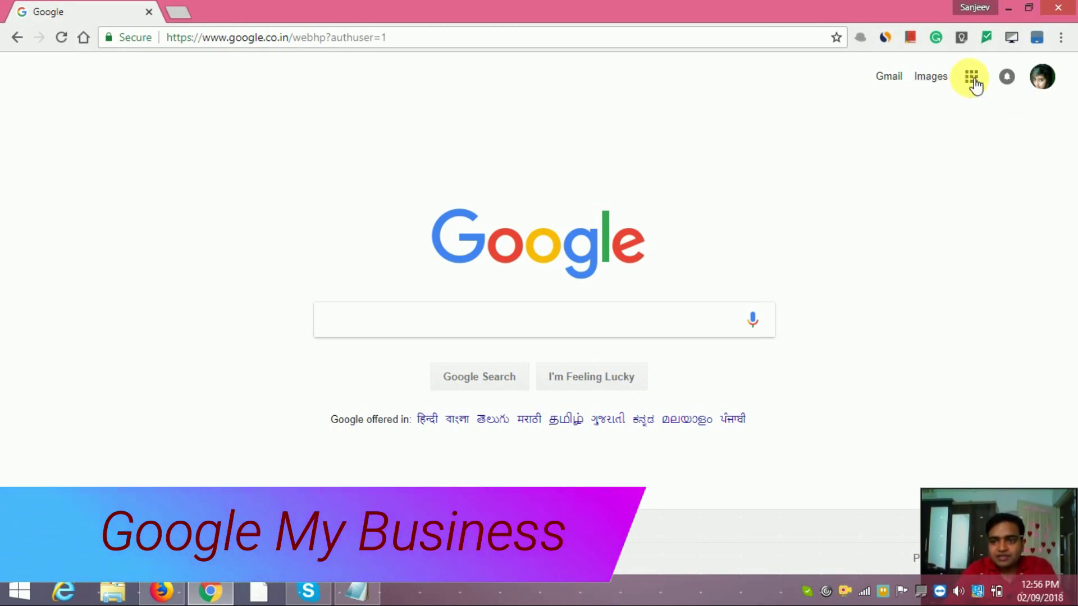
{"action": "scroll", "coordinate": [930, 303], "scroll_direction": "down", "scroll_amount": 5}
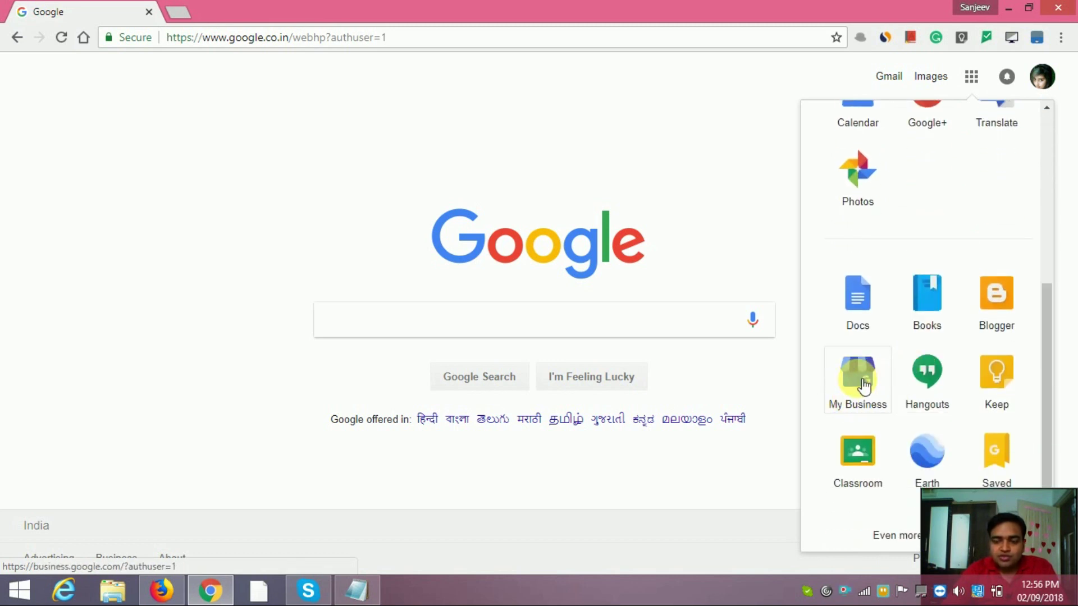
{"action": "left_click", "coordinate": [862, 381]}
Search Google for 'google my business'.
{"action": "left_click", "coordinate": [453, 324]}
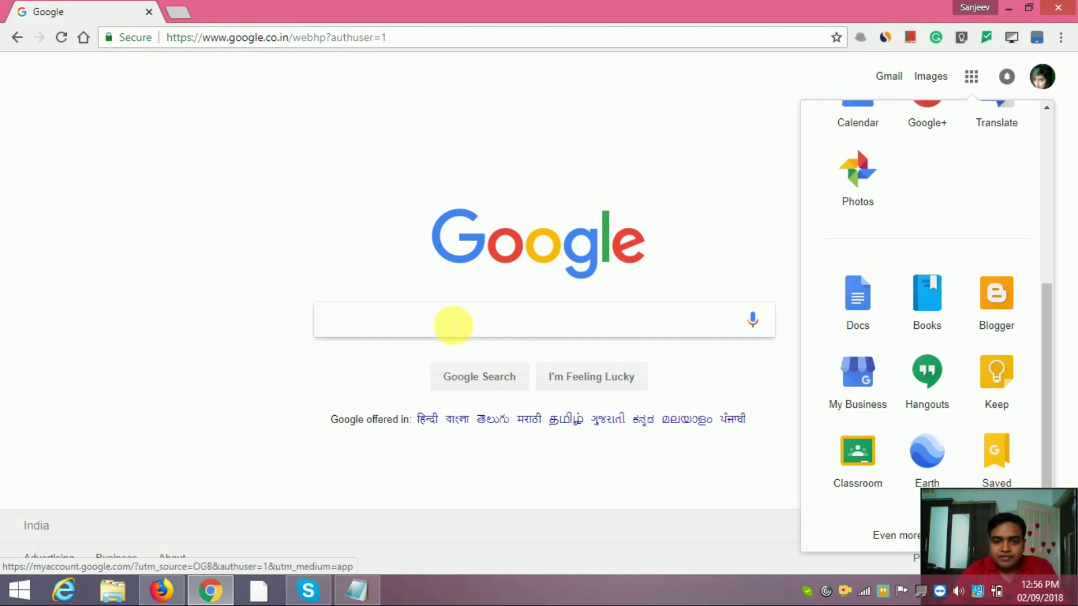
{"action": "type", "text": "go"}
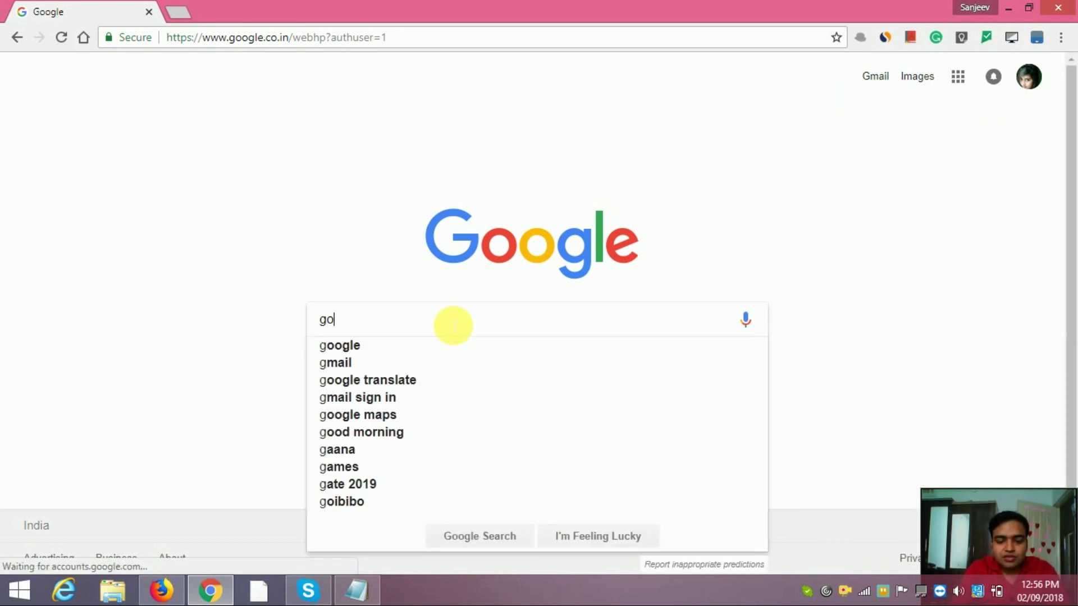
{"action": "type", "text": "ogle my business"}
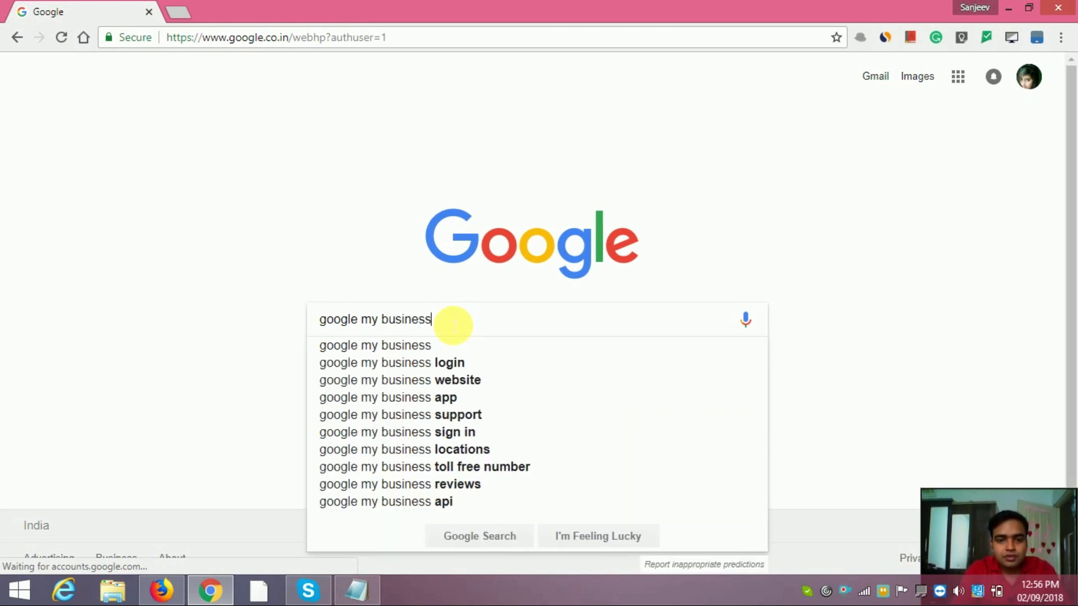
{"action": "key", "text": "Return"}
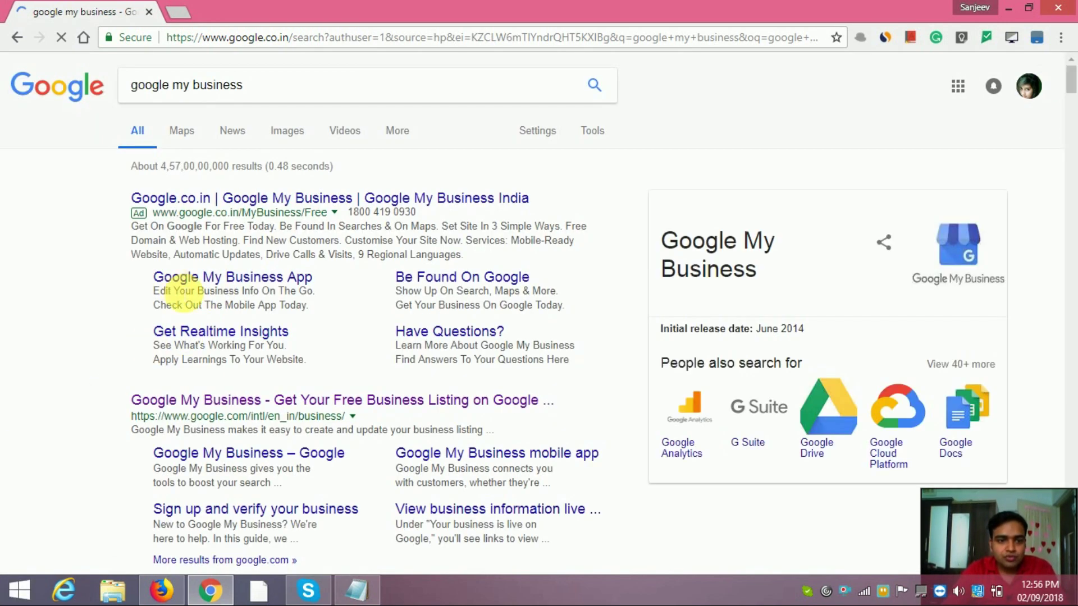
Open Google My Business in a new tab, sign in, and switch to the second Google account.
{"action": "right_click", "coordinate": [271, 409]}
{"action": "left_click", "coordinate": [280, 415]}
{"action": "left_click", "coordinate": [214, 11]}
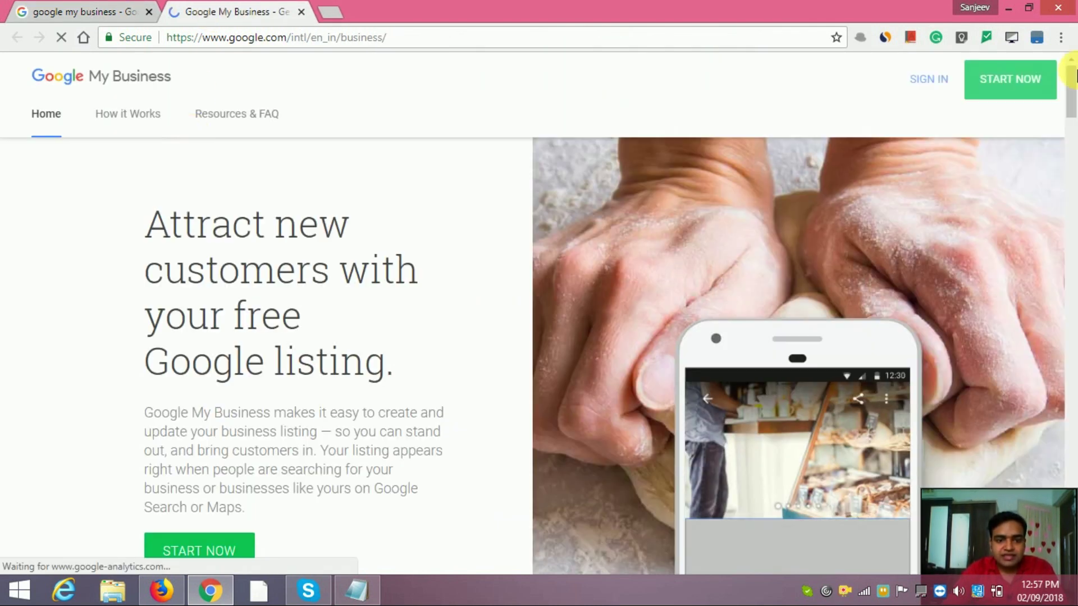
{"action": "left_click", "coordinate": [928, 82]}
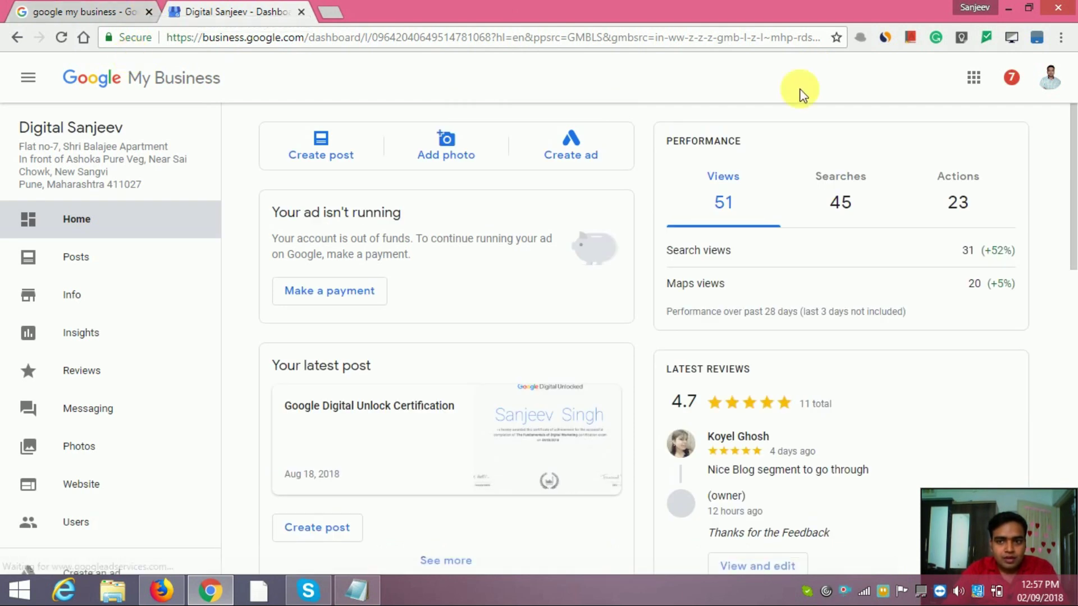
{"action": "left_click", "coordinate": [1049, 79]}
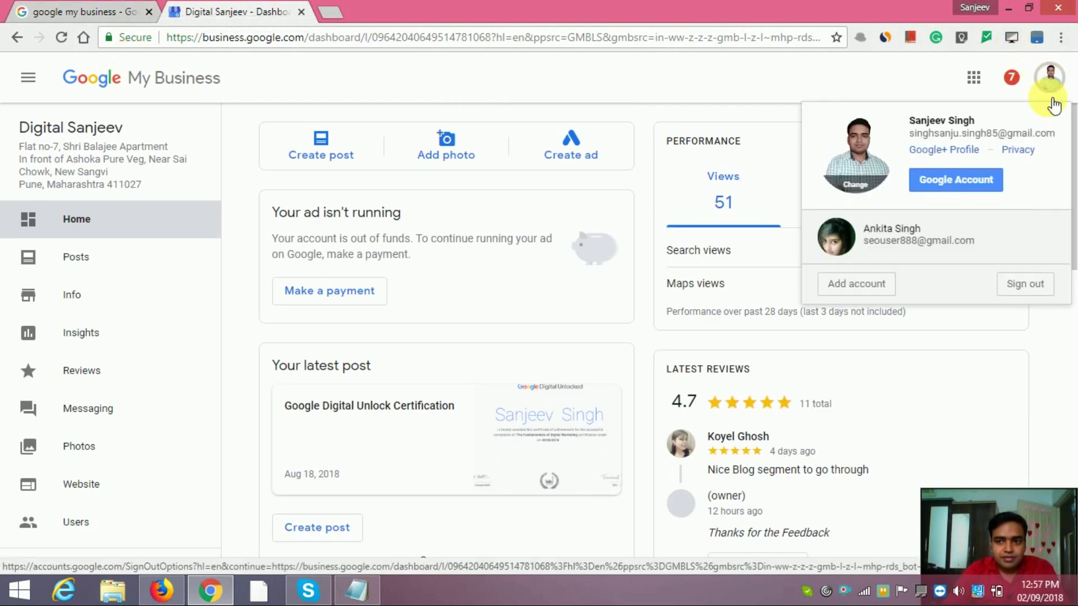
{"action": "left_click", "coordinate": [977, 236]}
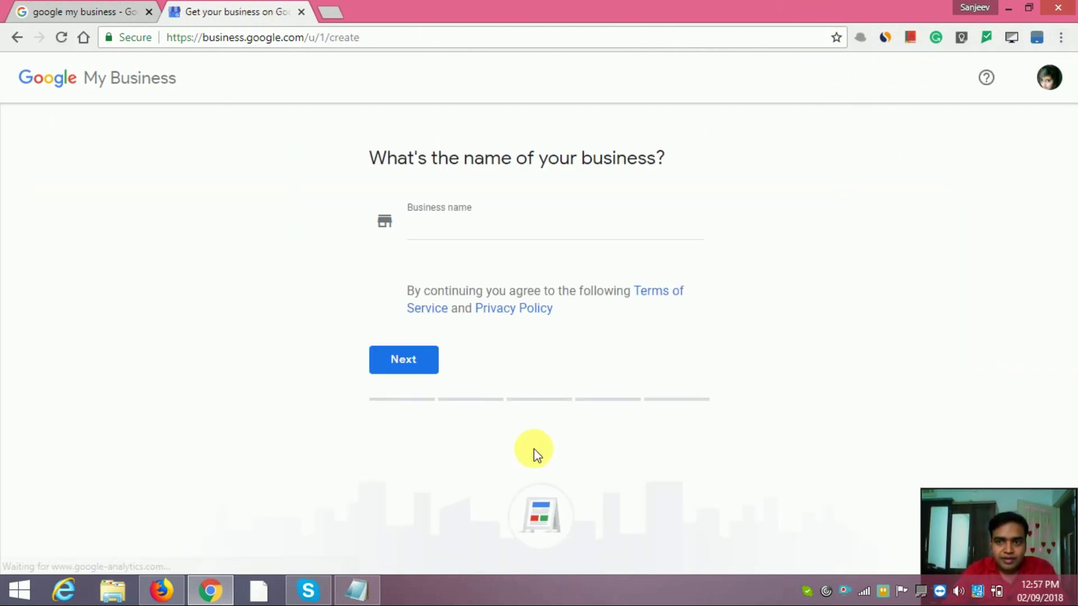
{"action": "left_click", "coordinate": [161, 590]}
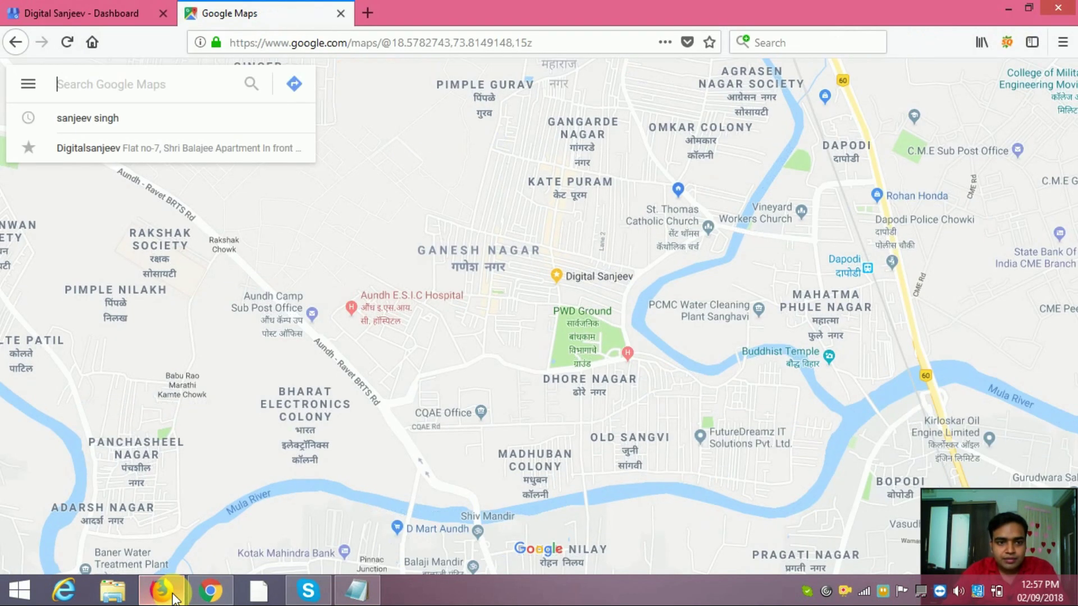
{"action": "left_click", "coordinate": [81, 12]}
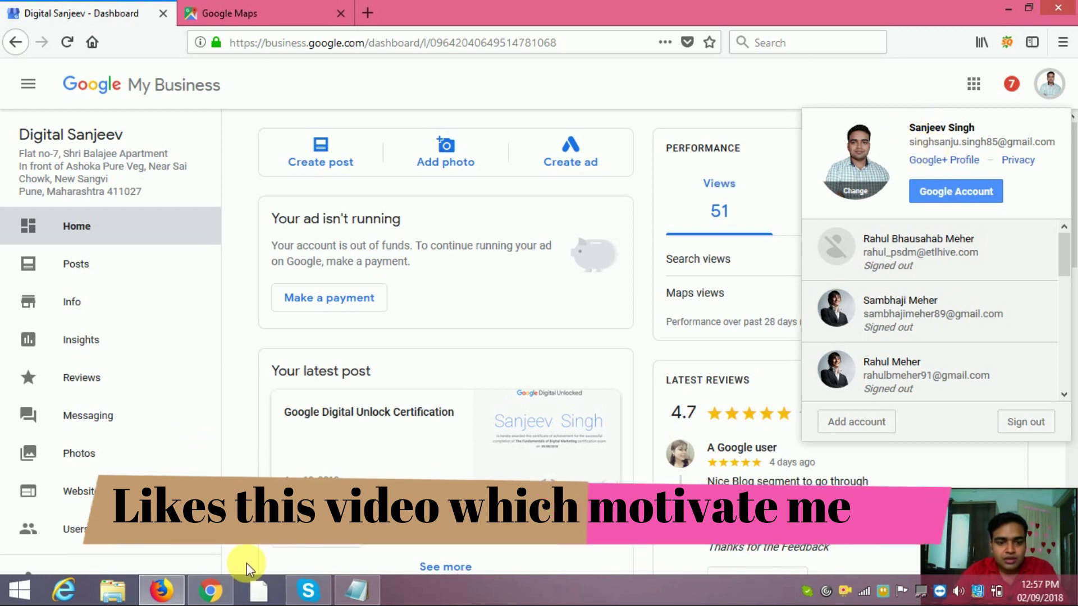
{"action": "left_click", "coordinate": [208, 591]}
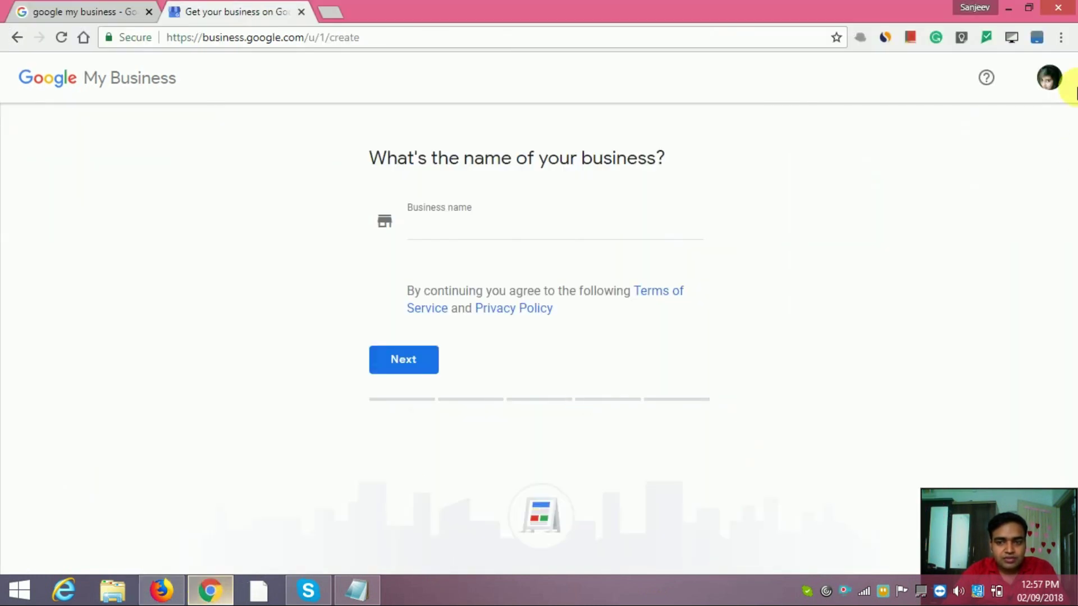
{"action": "left_click", "coordinate": [1048, 81]}
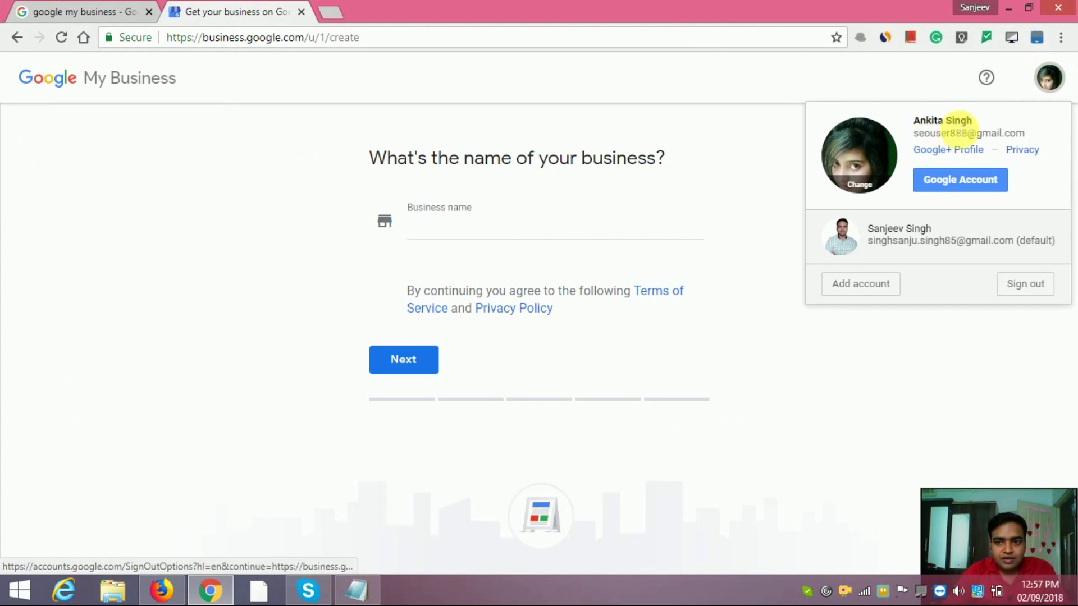
{"action": "left_click", "coordinate": [267, 274]}
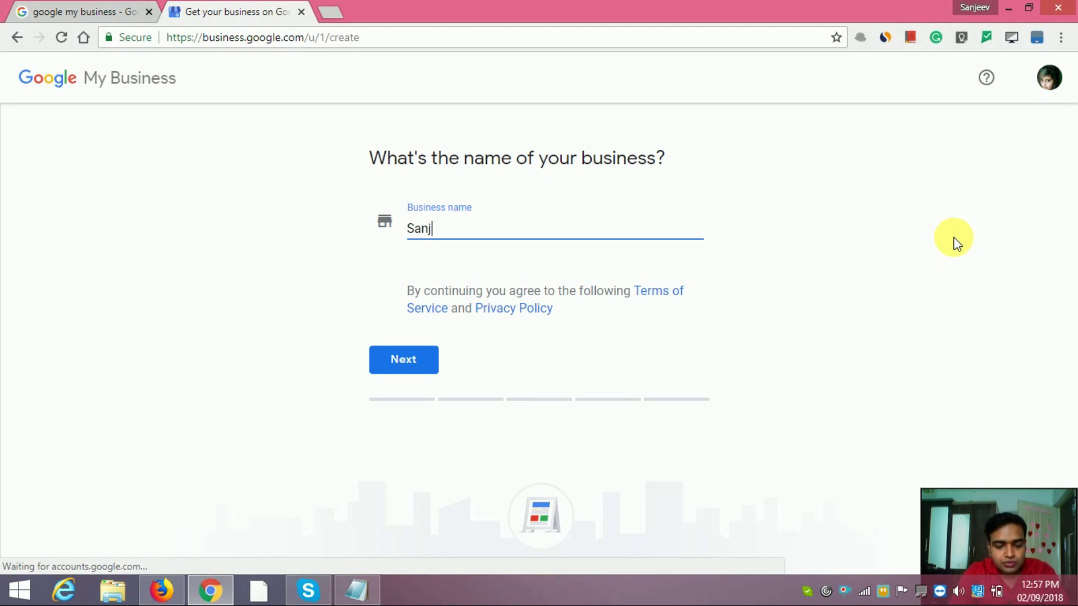
Create the business under the typed name ('…eev Marketi') and continue to the Street address field.
{"action": "type", "text": "eev"}
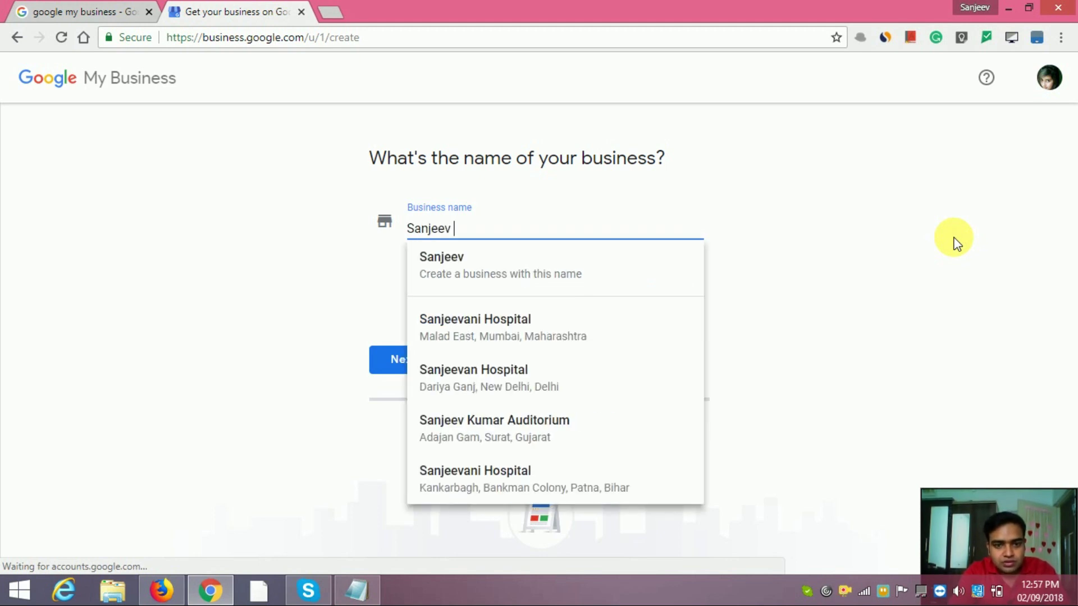
{"action": "type", "text": " Ma"}
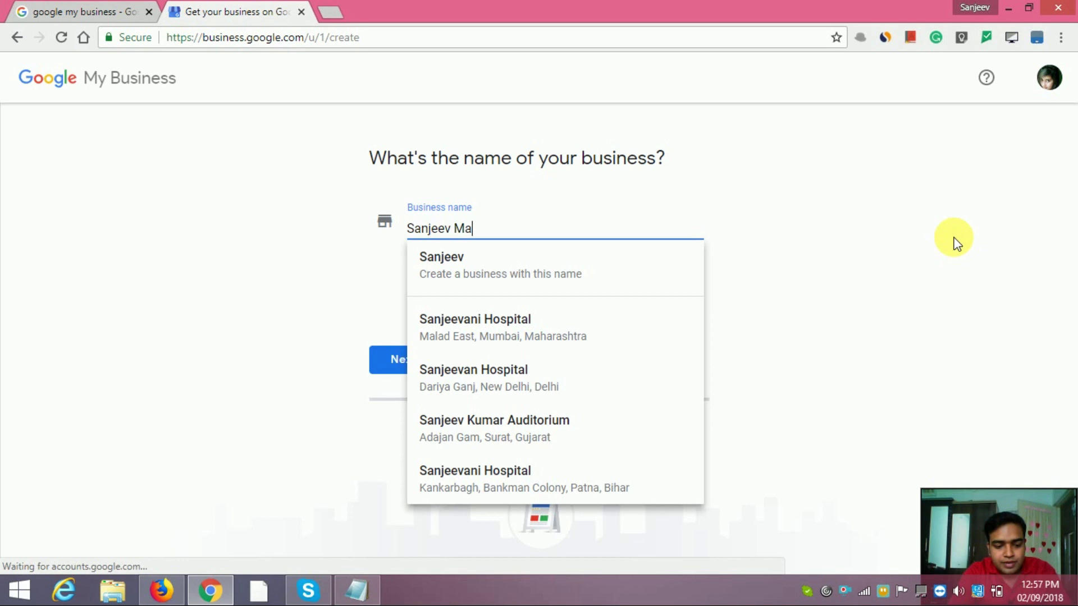
{"action": "type", "text": "rketing Agency"}
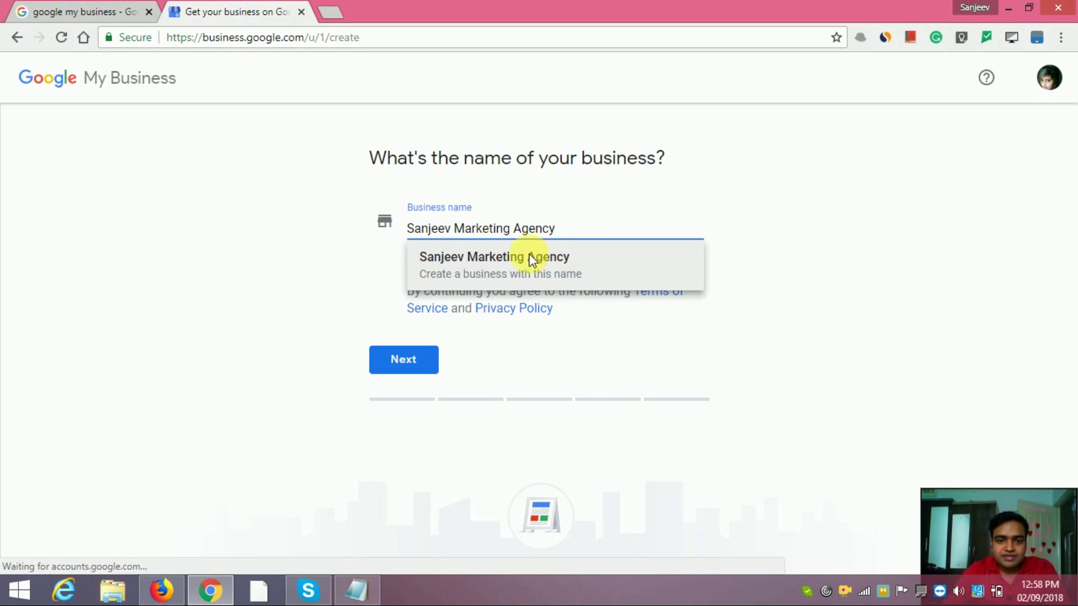
{"action": "left_click", "coordinate": [553, 259]}
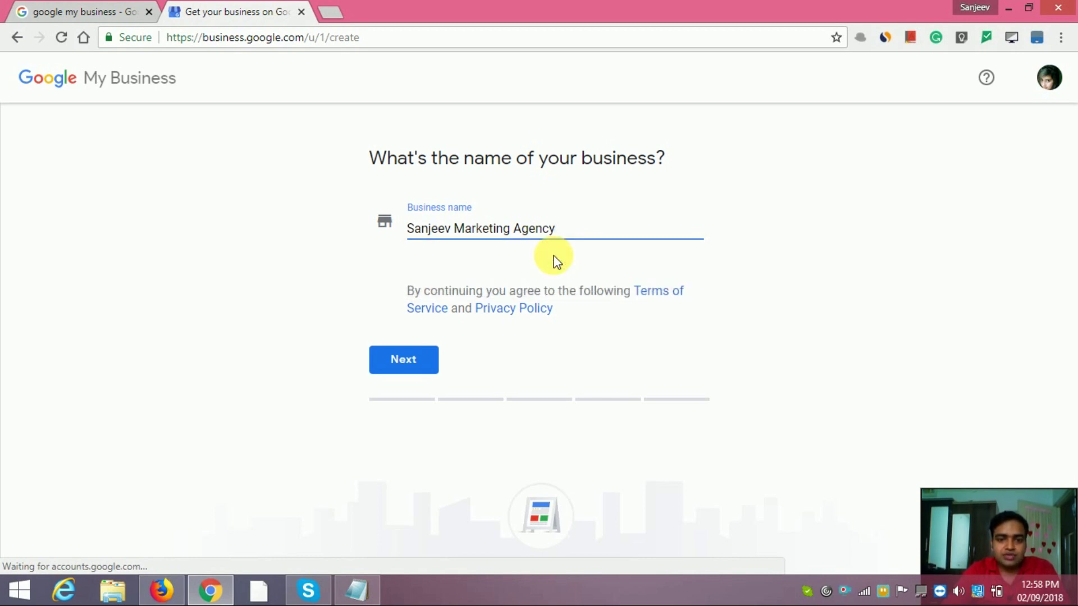
{"action": "left_click", "coordinate": [396, 363]}
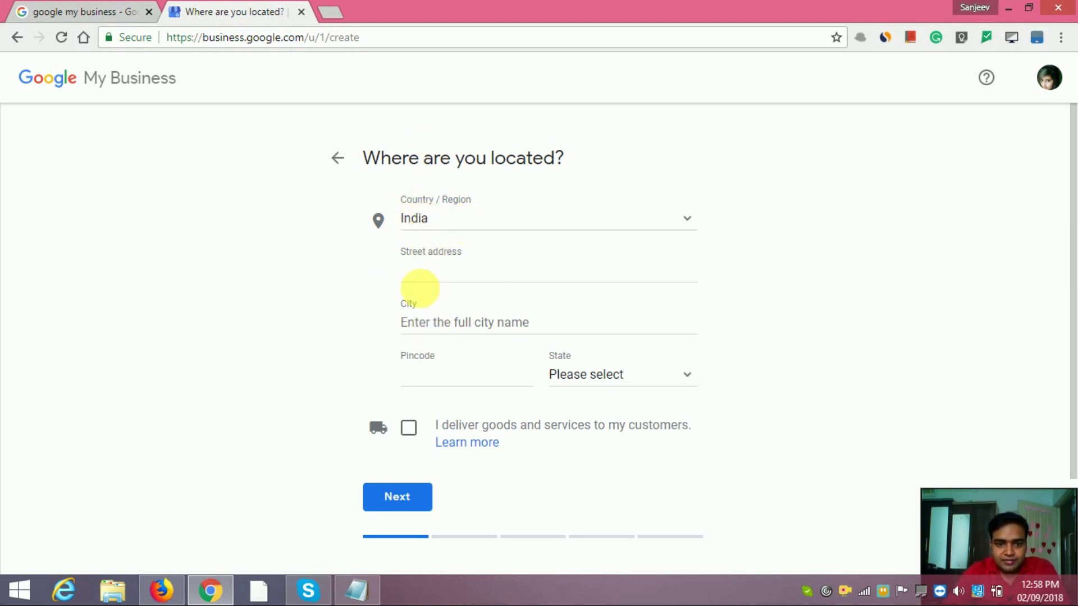
{"action": "left_click", "coordinate": [438, 272]}
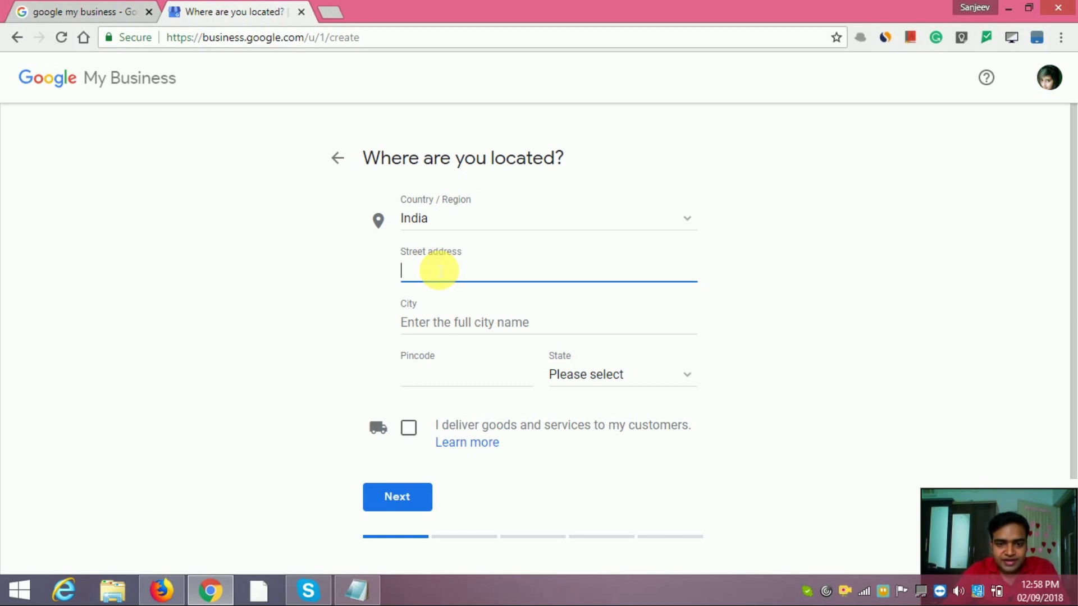
Copy the street address lines from the Notepad note and ready the Street address field for pasting.
{"action": "left_click", "coordinate": [363, 589]}
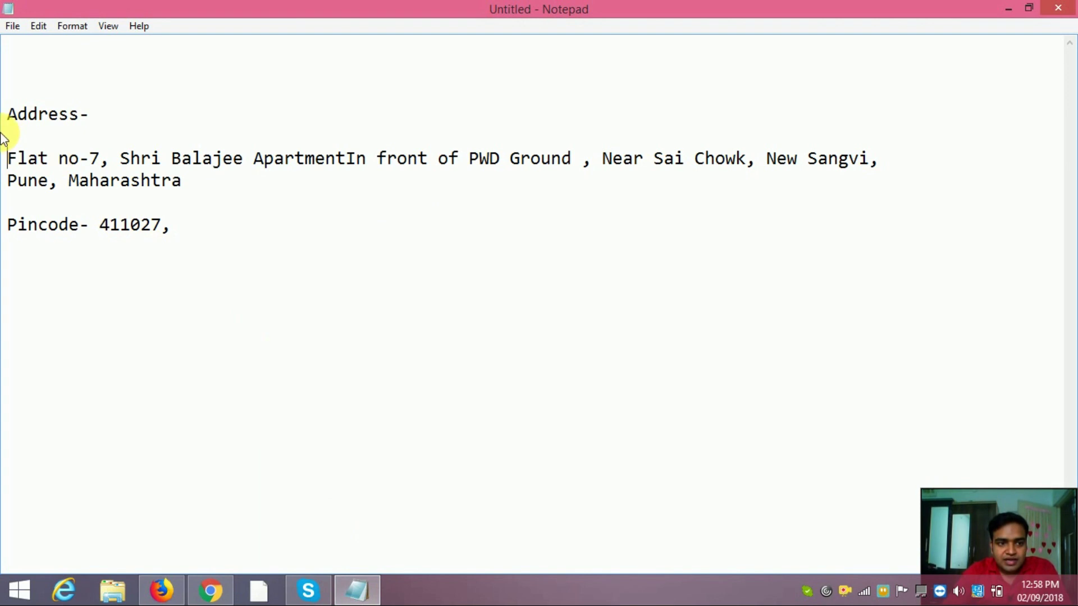
{"action": "left_click_drag", "start_coordinate": [8, 158], "coordinate": [191, 178]}
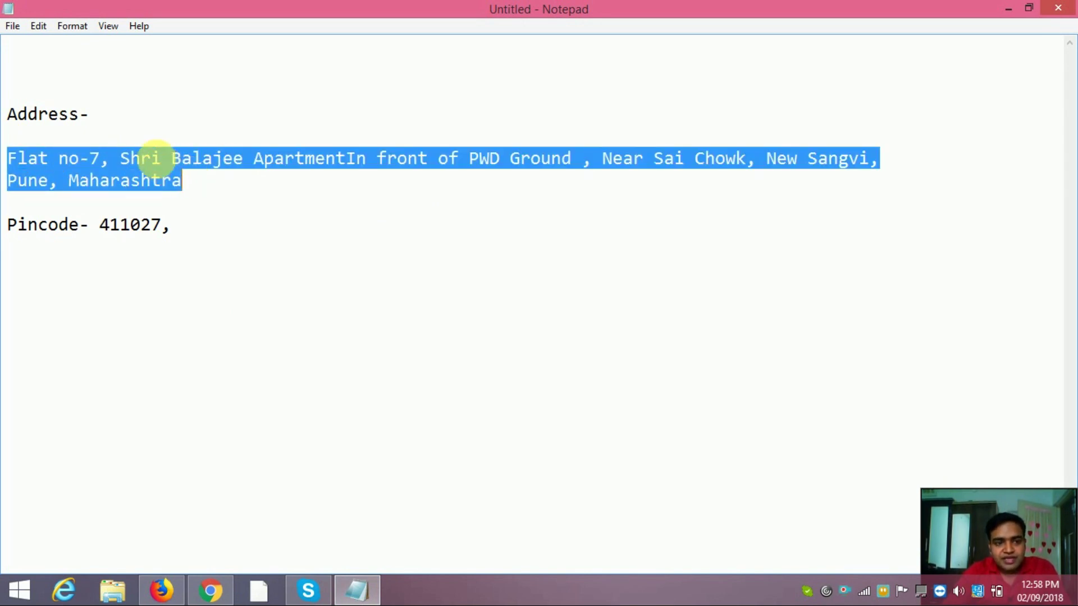
{"action": "right_click", "coordinate": [158, 159]}
{"action": "left_click", "coordinate": [196, 209]}
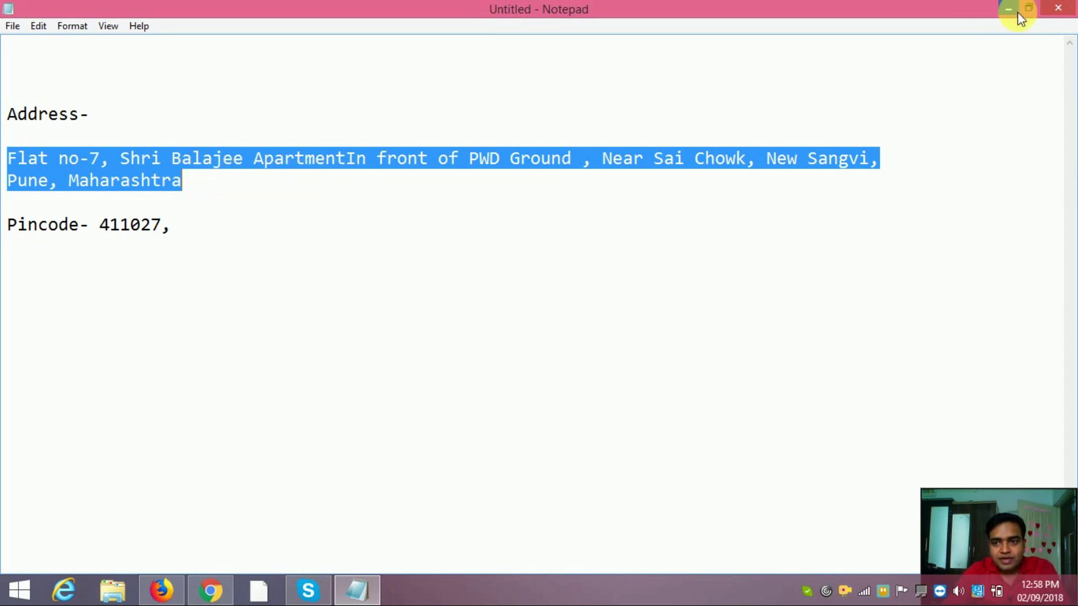
{"action": "left_click", "coordinate": [1009, 11]}
{"action": "left_click", "coordinate": [488, 284]}
{"action": "right_click", "coordinate": [484, 266]}
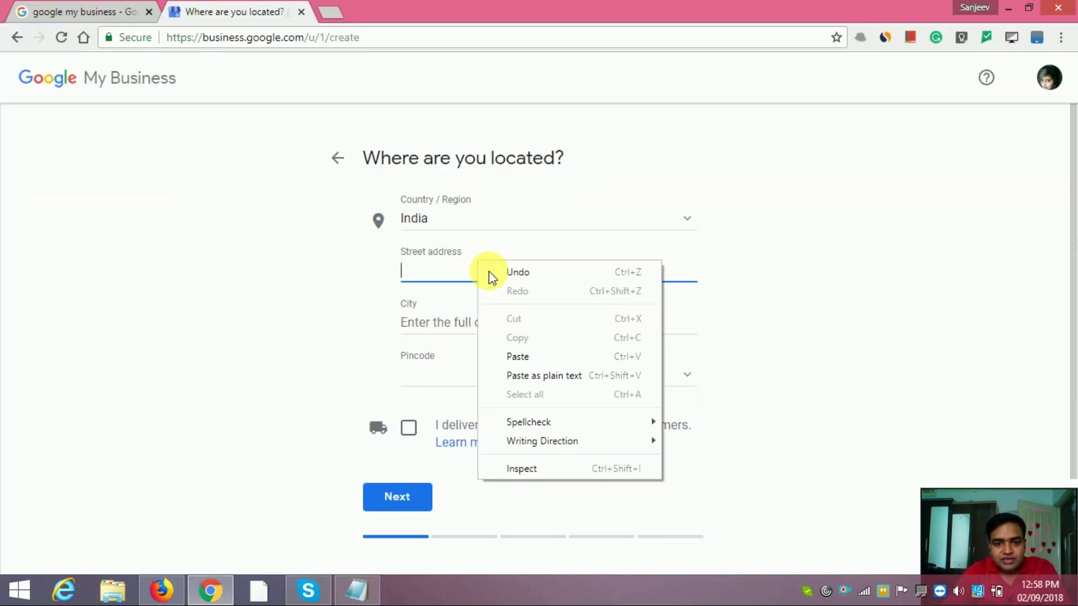
Paste the copied street address and add a second, empty street address line.
{"action": "left_click", "coordinate": [513, 356]}
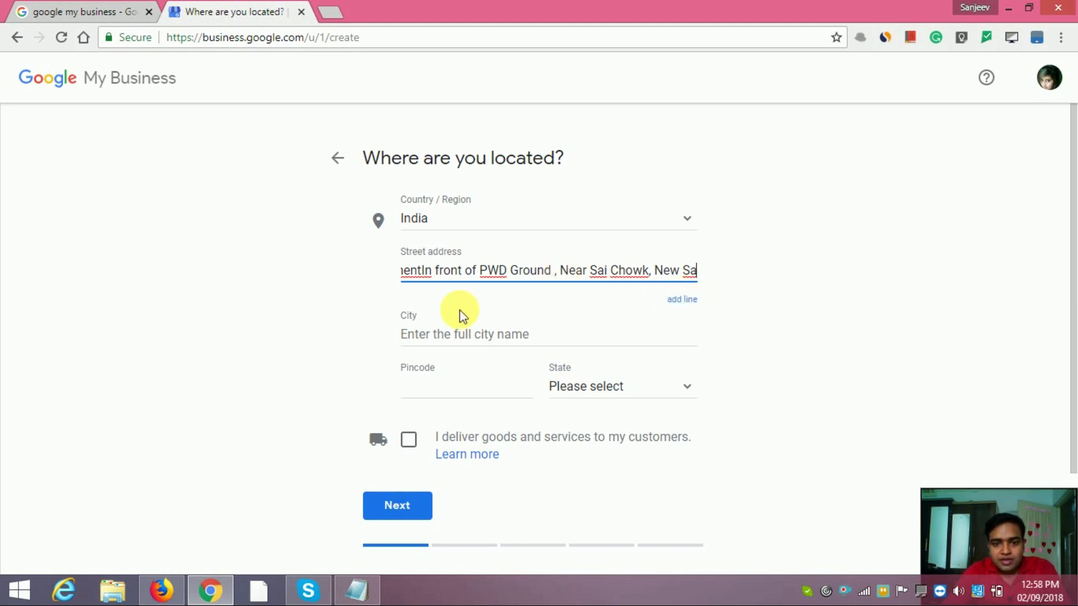
{"action": "left_click", "coordinate": [683, 303]}
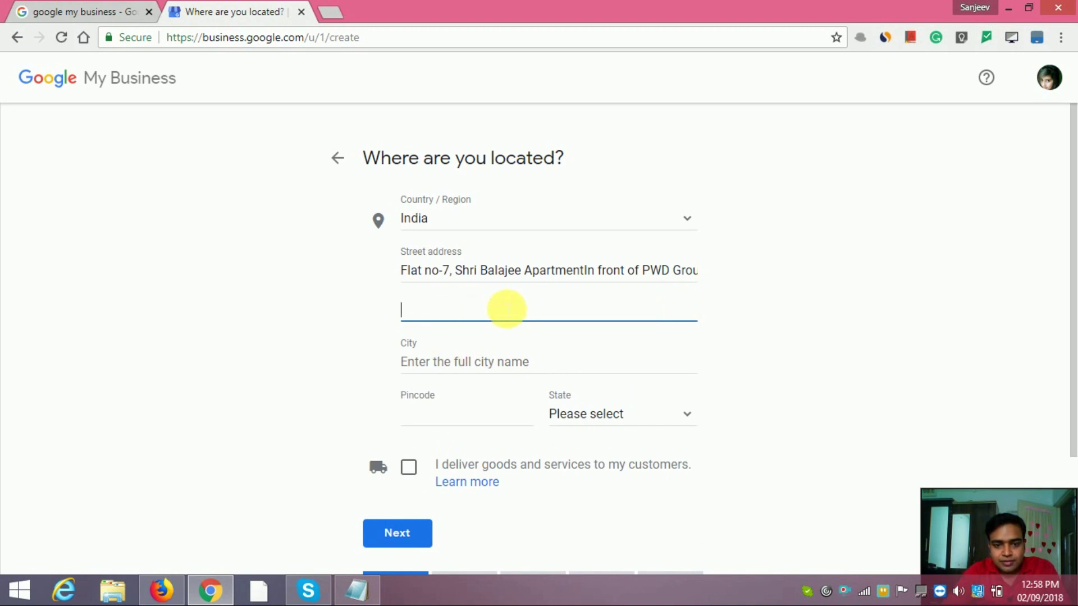
{"action": "left_click", "coordinate": [460, 368]}
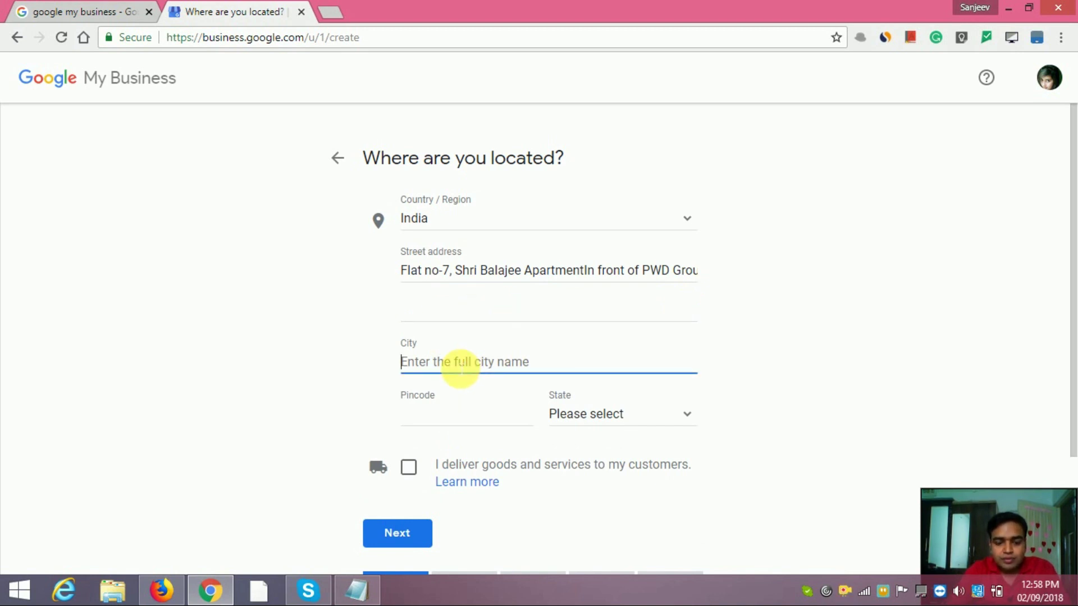
Enter Pune as the city and paste pincode 411027 copied from the Notepad note.
{"action": "type", "text": "Pune"}
{"action": "left_click", "coordinate": [481, 414]}
{"action": "left_click", "coordinate": [343, 597]}
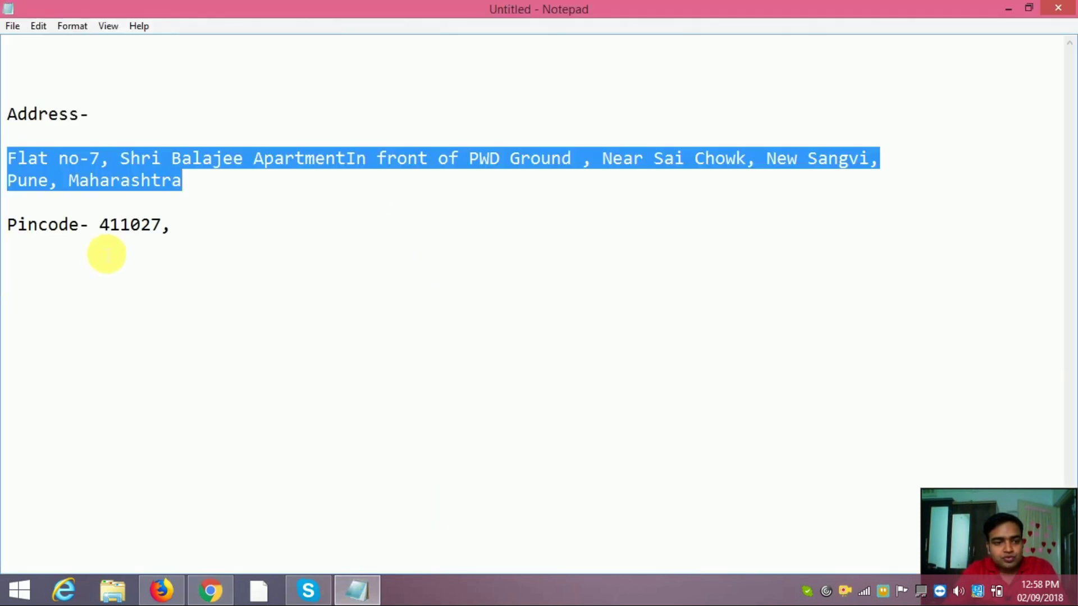
{"action": "left_click_drag", "start_coordinate": [103, 226], "coordinate": [159, 227]}
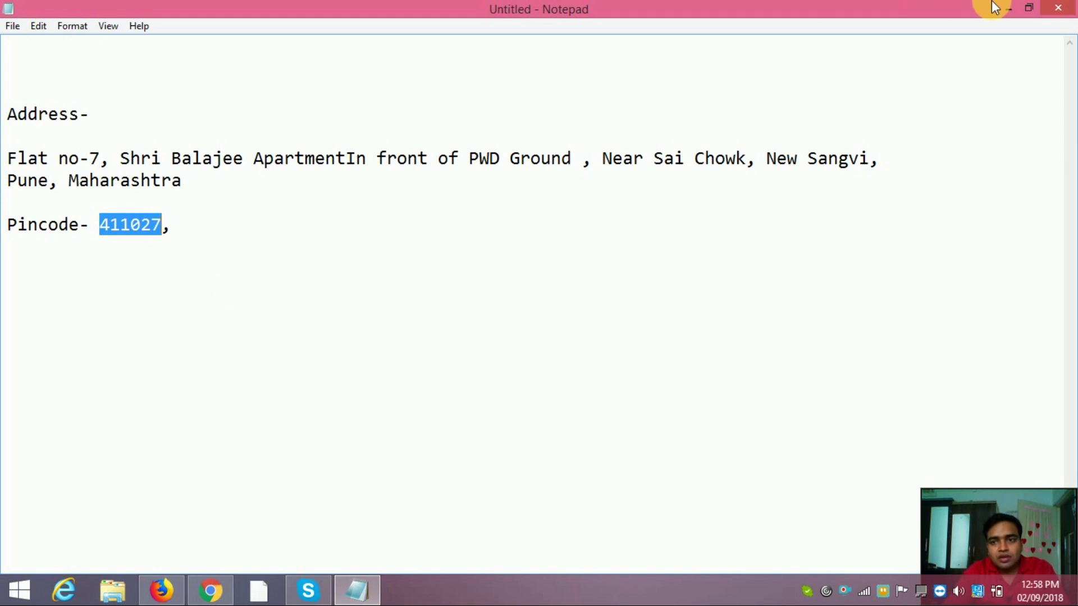
{"action": "left_click", "coordinate": [1009, 9]}
{"action": "key", "text": "ctrl+v"}
Select Maharashtra as the state and submit the address to reach the map step.
{"action": "left_click", "coordinate": [854, 391]}
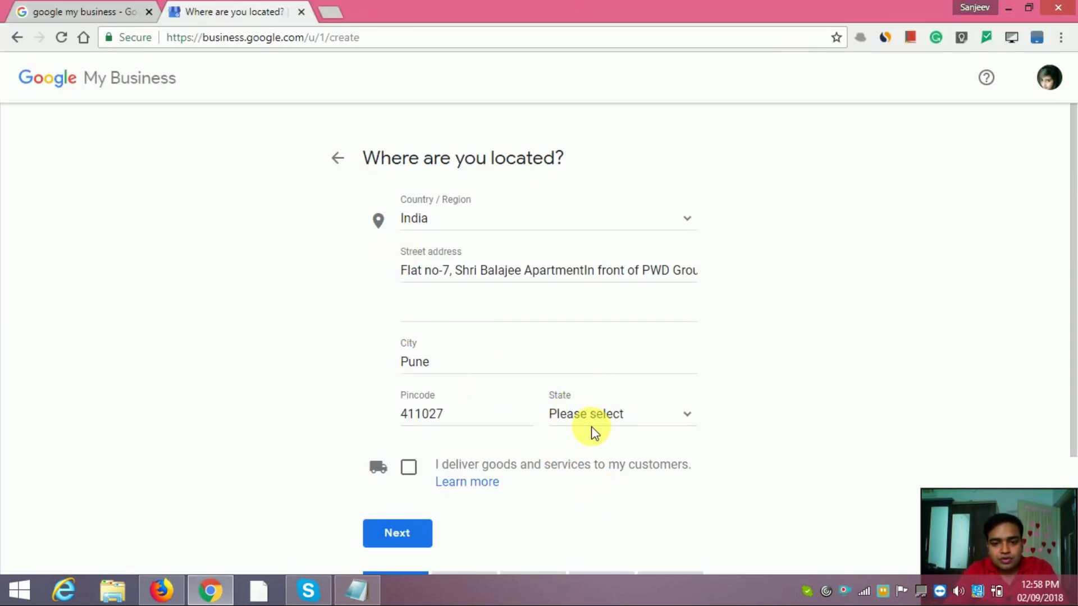
{"action": "left_click", "coordinate": [594, 432]}
{"action": "scroll", "coordinate": [624, 452], "scroll_direction": "down", "scroll_amount": 10}
{"action": "scroll", "coordinate": [617, 492], "scroll_direction": "up", "scroll_amount": 2}
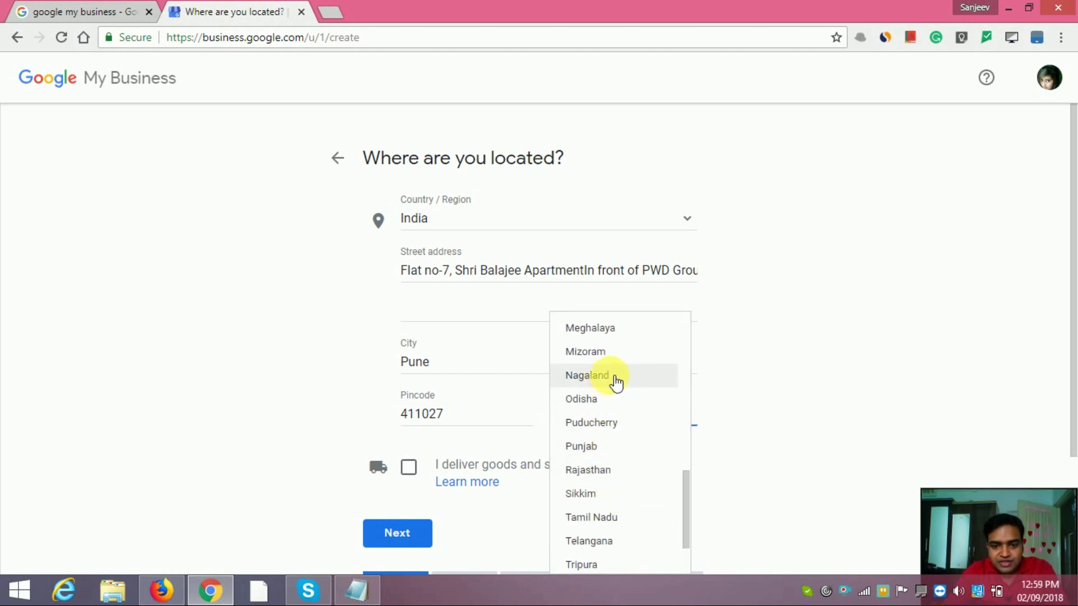
{"action": "scroll", "coordinate": [617, 382], "scroll_direction": "up", "scroll_amount": 2}
{"action": "left_click", "coordinate": [612, 362]}
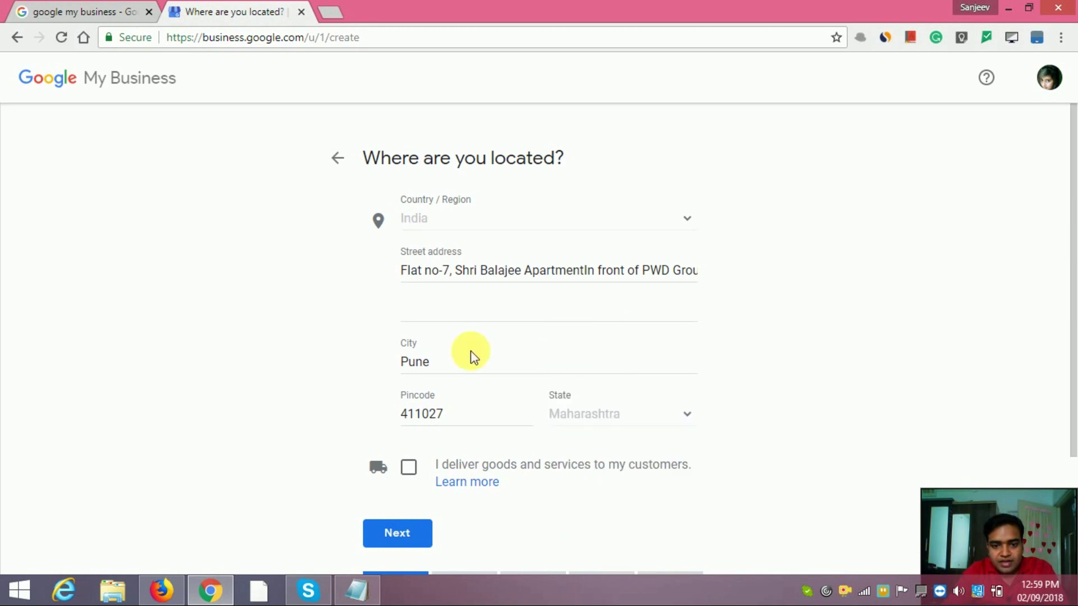
{"action": "left_click", "coordinate": [404, 533]}
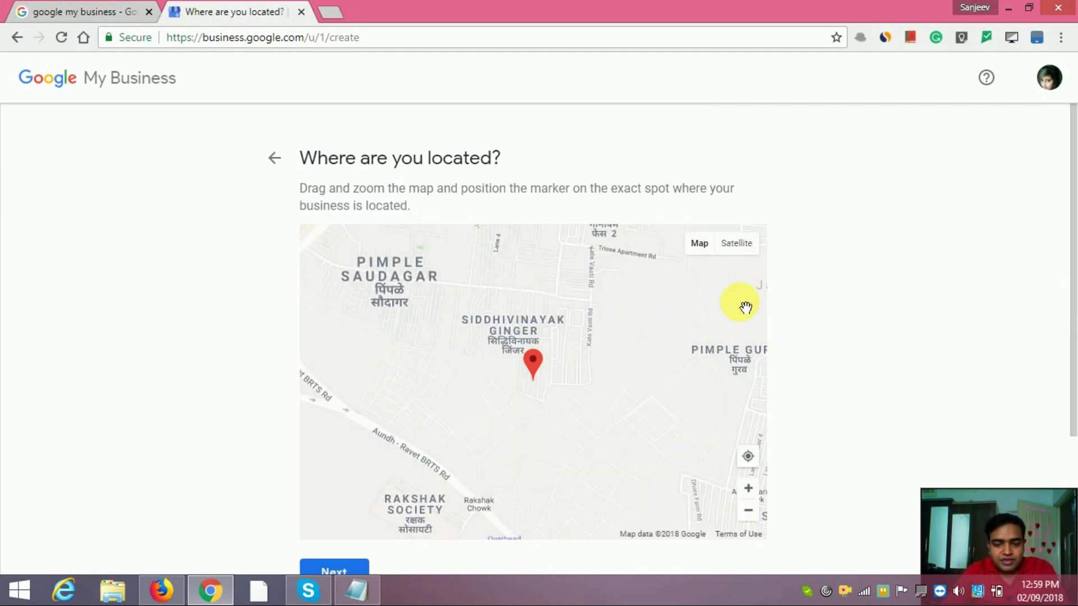
Drag the marker and pan the map to PWD Colony, checking the PWD Ground landmark in the notes.
{"action": "left_click_drag", "start_coordinate": [1074, 289], "coordinate": [1069, 353]}
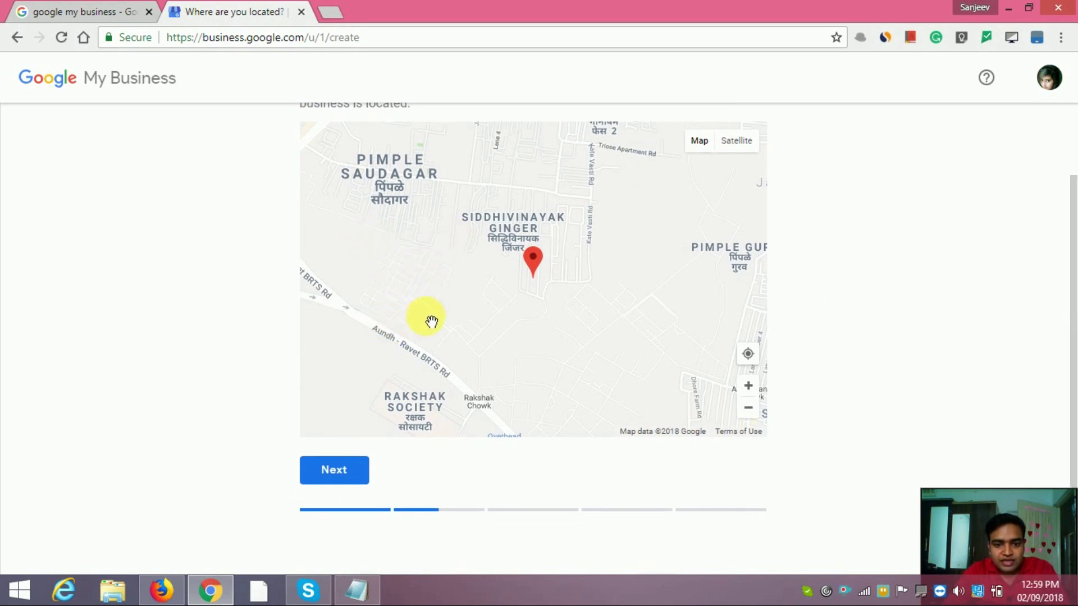
{"action": "mouse_move", "coordinate": [536, 261]}
{"action": "left_mouse_down"}
{"action": "mouse_move", "coordinate": [494, 271]}
{"action": "mouse_move", "coordinate": [617, 281]}
{"action": "mouse_move", "coordinate": [619, 296]}
{"action": "left_mouse_up"}
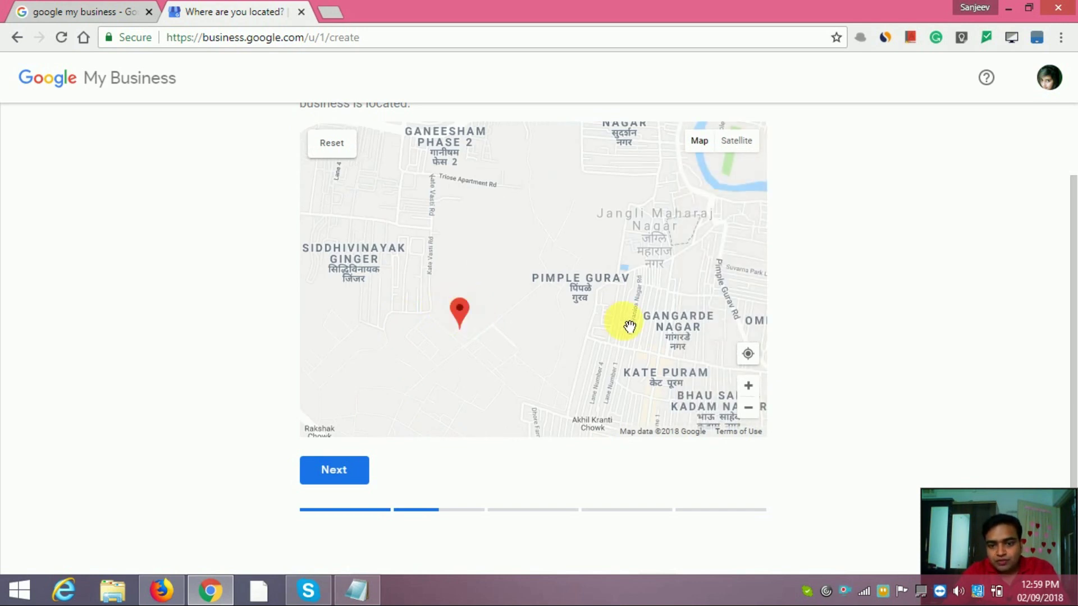
{"action": "left_click_drag", "start_coordinate": [549, 377], "coordinate": [356, 200]}
{"action": "left_click_drag", "start_coordinate": [504, 322], "coordinate": [584, 363]}
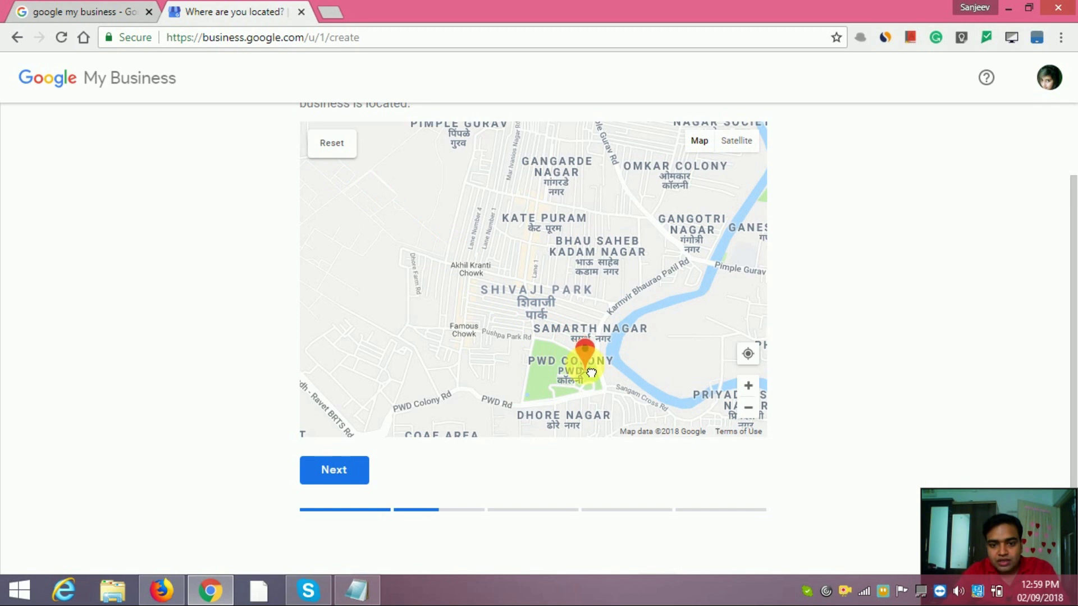
{"action": "left_click", "coordinate": [359, 589]}
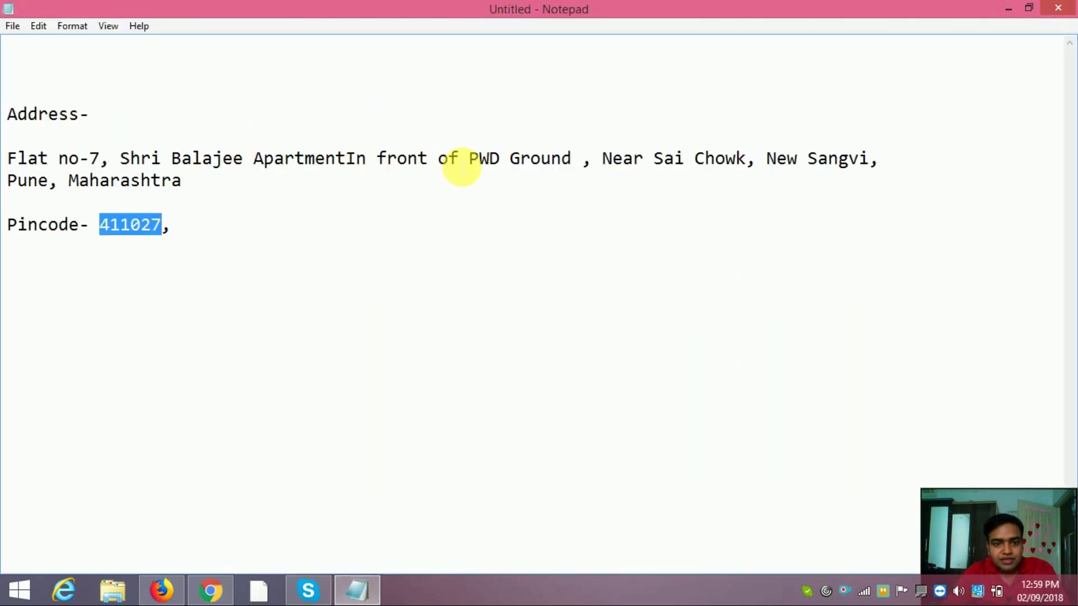
{"action": "left_click_drag", "start_coordinate": [459, 161], "coordinate": [551, 160]}
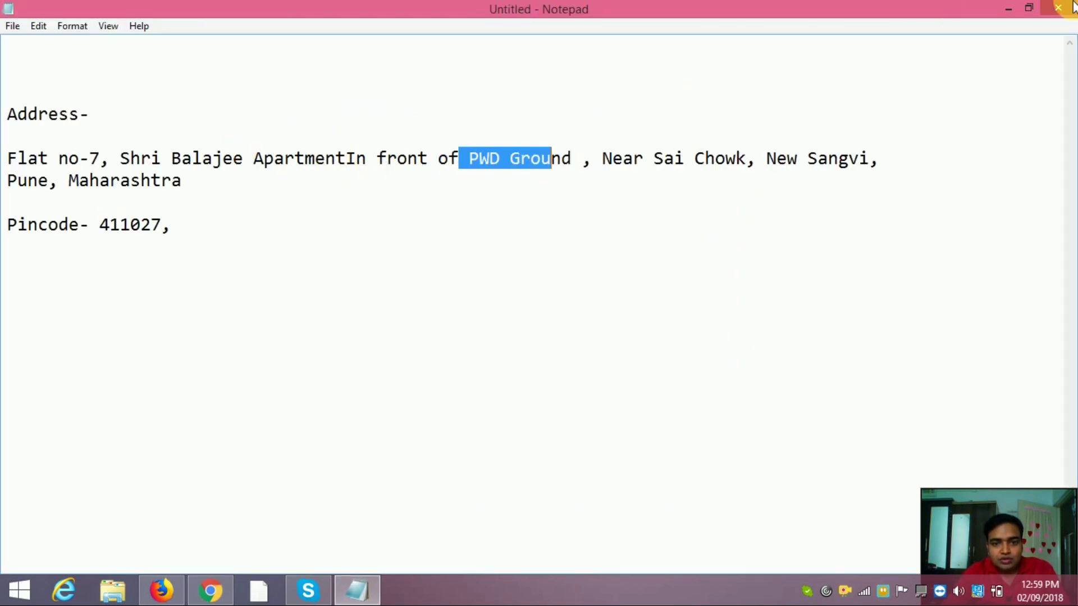
{"action": "left_click", "coordinate": [1011, 7]}
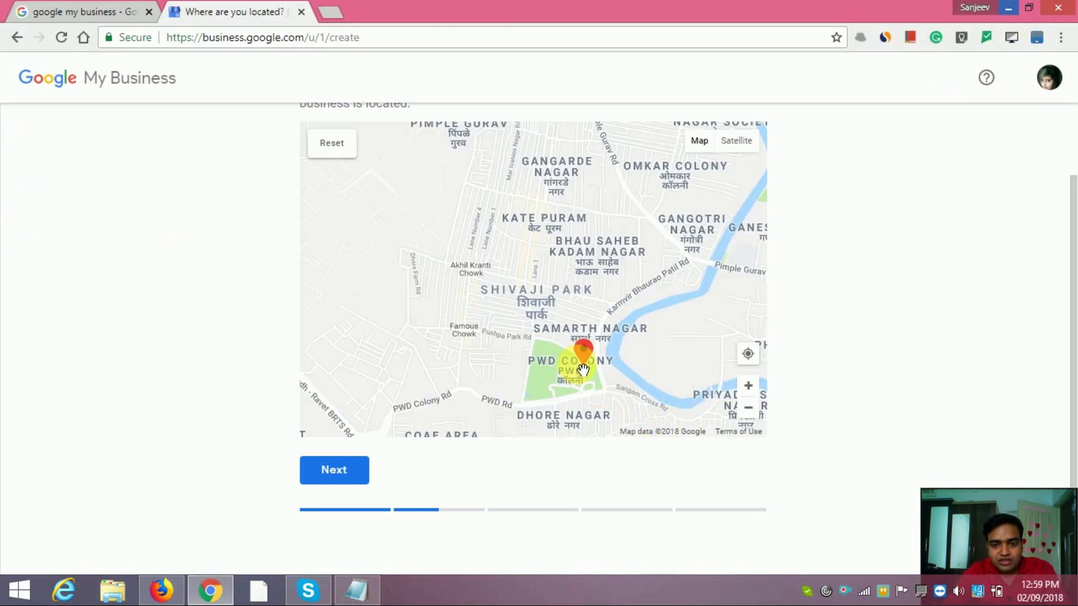
{"action": "left_click_drag", "start_coordinate": [583, 368], "coordinate": [540, 330]}
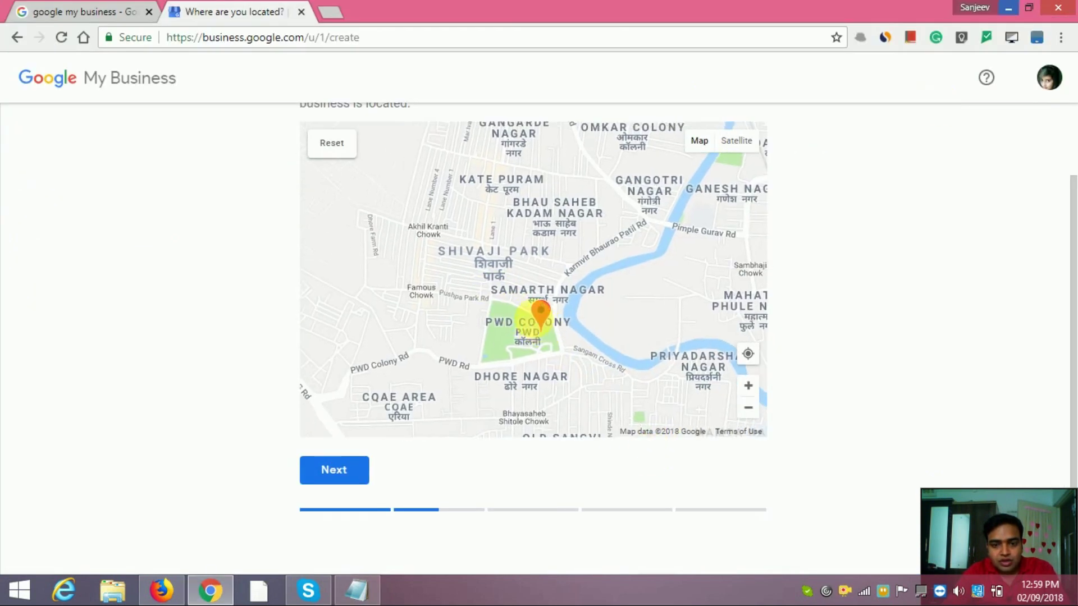
Move the marker onto New Sanghavi, confirming the New Sangvi locality in the notes.
{"action": "left_click_drag", "start_coordinate": [538, 319], "coordinate": [517, 308]}
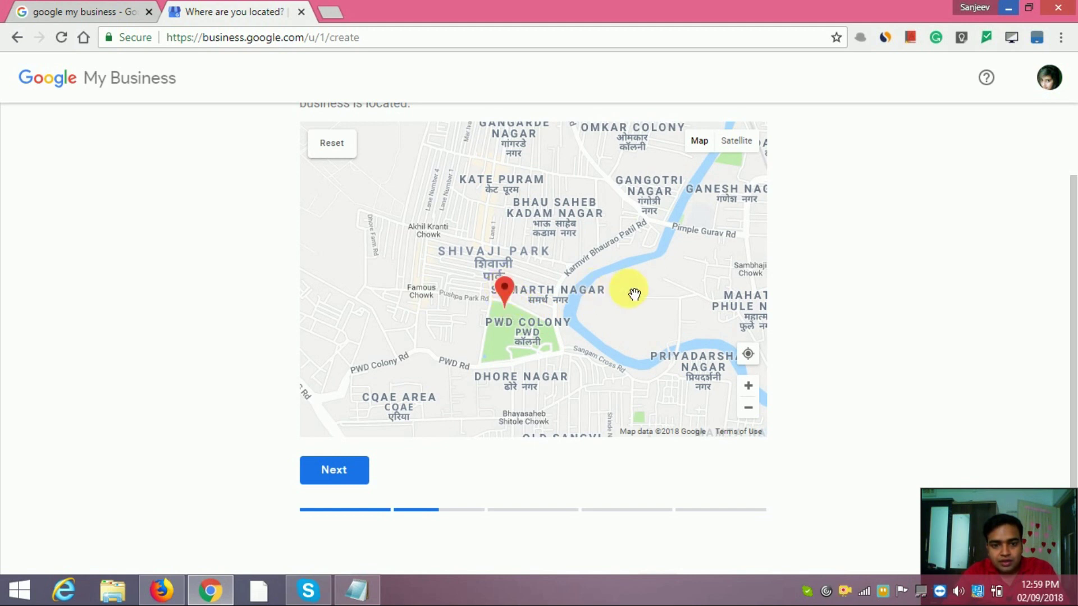
{"action": "scroll", "coordinate": [619, 291], "scroll_direction": "up", "scroll_amount": 1}
{"action": "scroll", "coordinate": [592, 291], "scroll_direction": "down", "scroll_amount": 2}
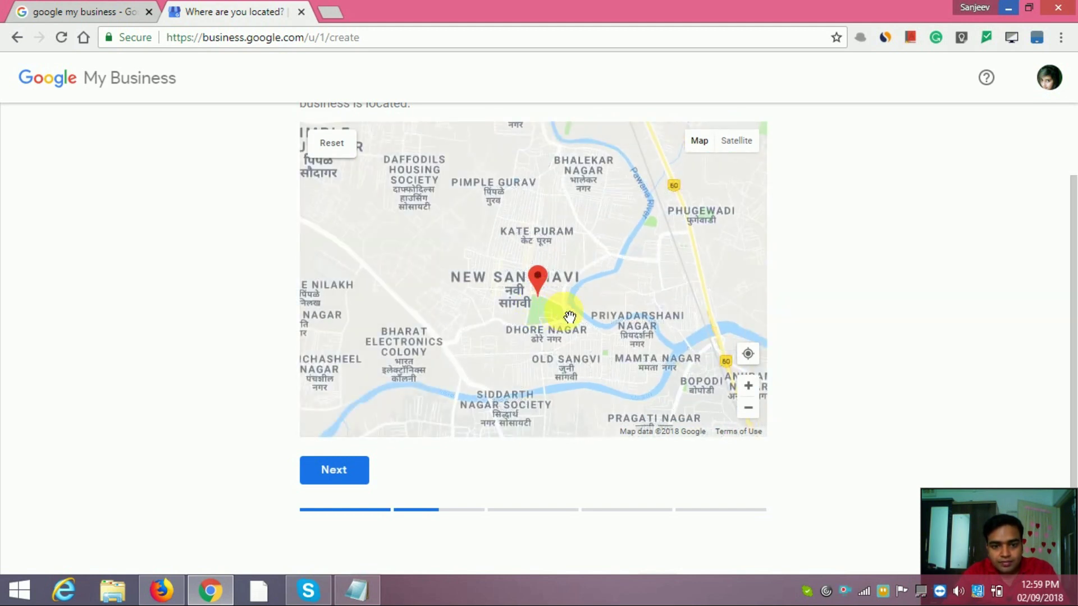
{"action": "left_click_drag", "start_coordinate": [543, 290], "coordinate": [520, 285]}
{"action": "left_click", "coordinate": [349, 593]}
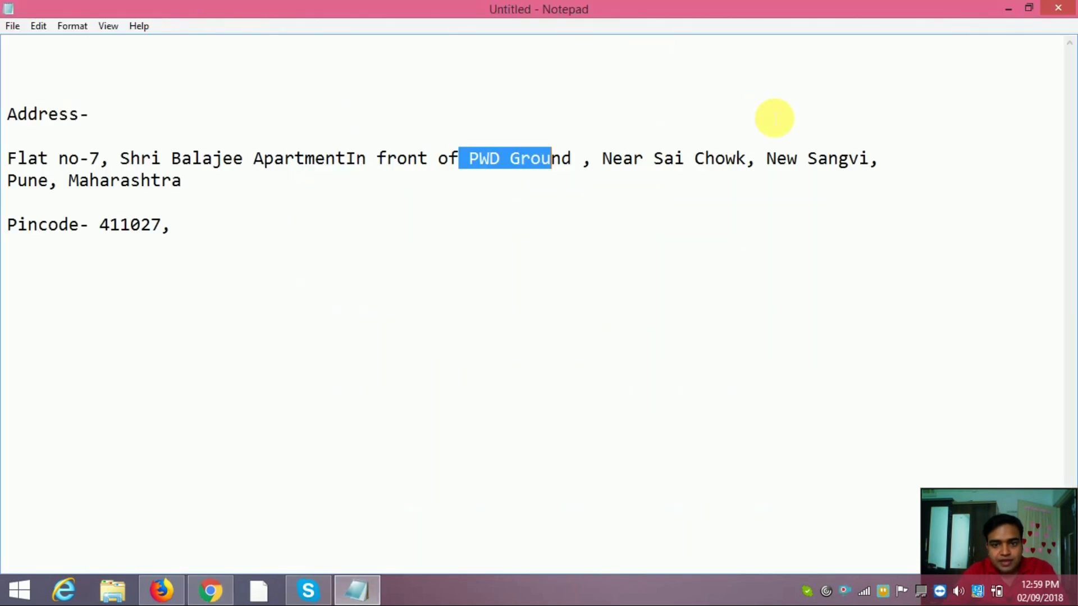
{"action": "left_click_drag", "start_coordinate": [767, 160], "coordinate": [848, 167]}
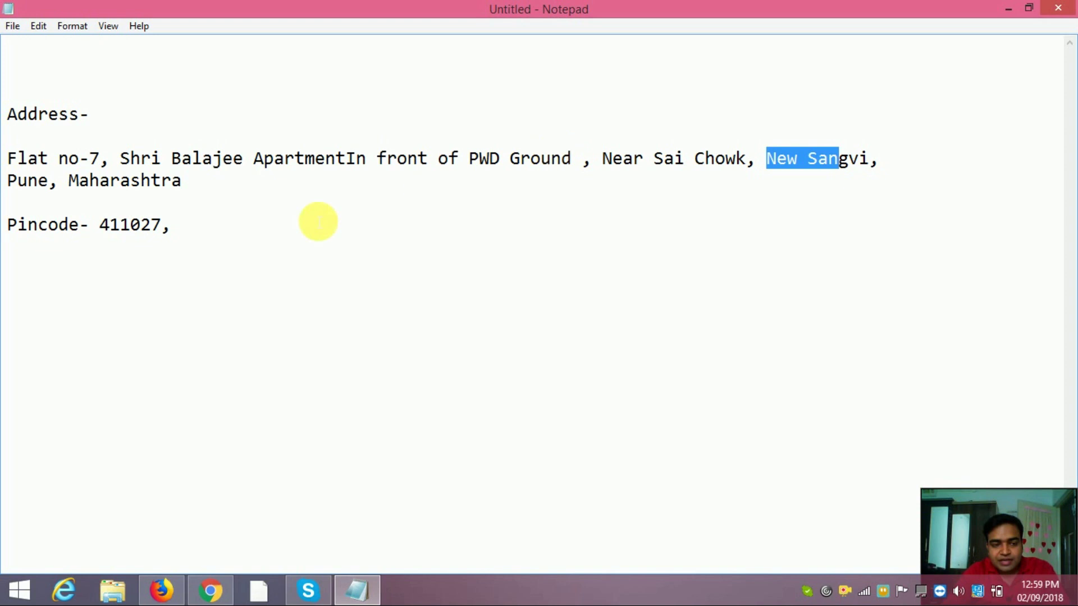
{"action": "left_click", "coordinate": [1015, 5]}
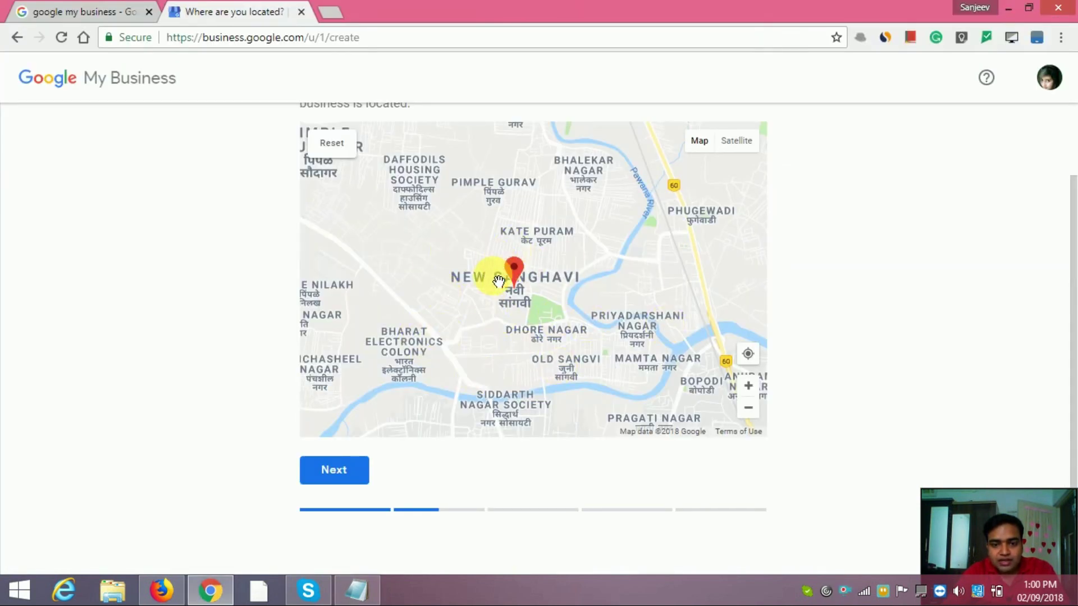
Zoom in around Shivaji Park and reposition the marker toward Sai Chowk.
{"action": "left_click_drag", "start_coordinate": [522, 283], "coordinate": [527, 260]}
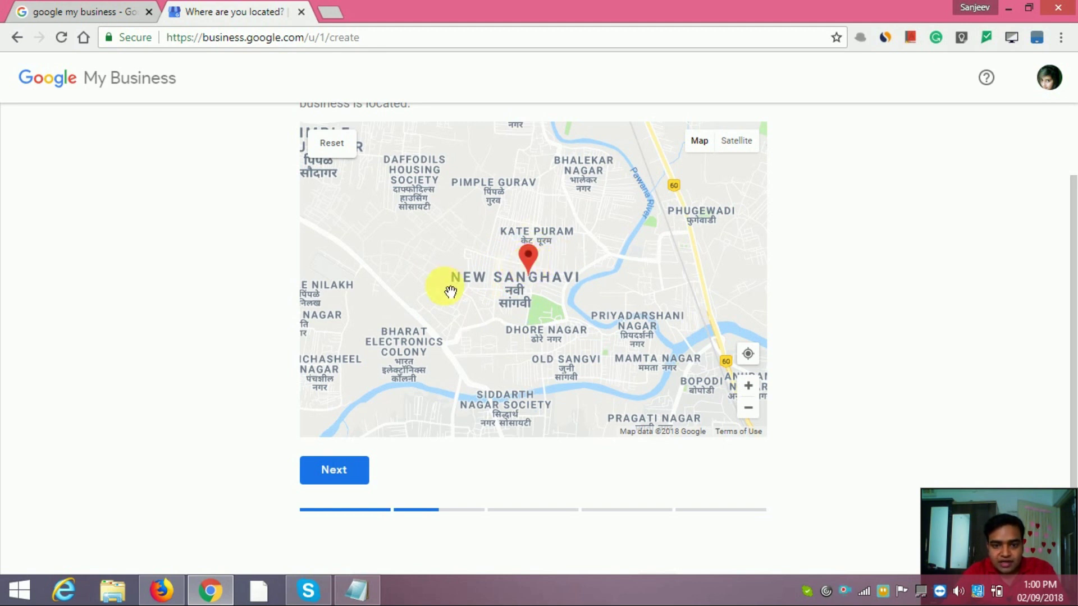
{"action": "double_click", "coordinate": [445, 288]}
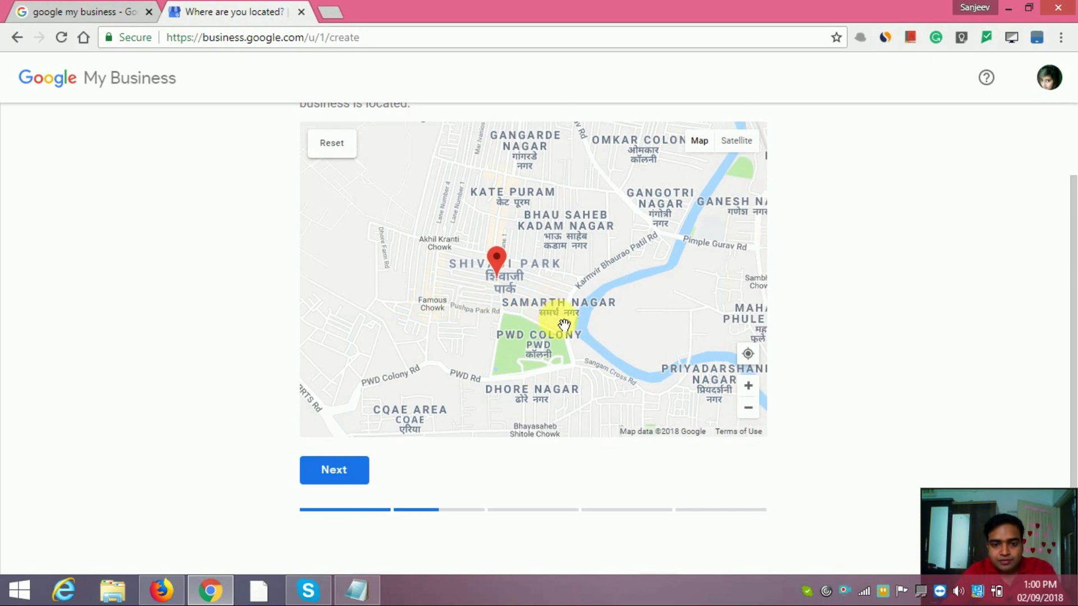
{"action": "left_click_drag", "start_coordinate": [505, 284], "coordinate": [504, 283]}
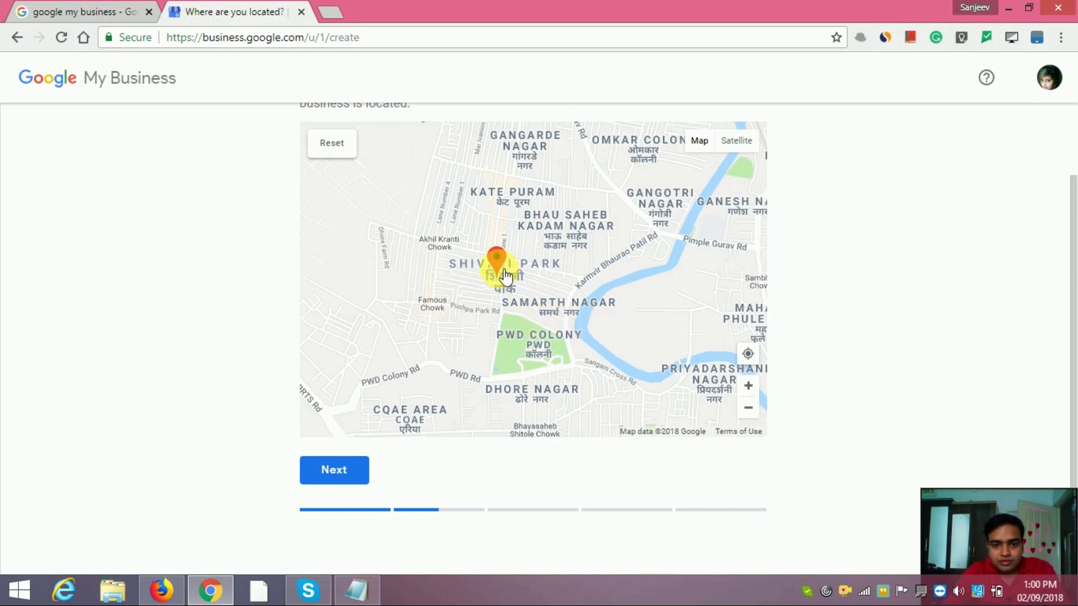
{"action": "left_click_drag", "start_coordinate": [504, 270], "coordinate": [525, 264]}
{"action": "scroll", "coordinate": [599, 332], "scroll_direction": "up", "scroll_amount": 1}
{"action": "left_click_drag", "start_coordinate": [522, 316], "coordinate": [568, 326]}
{"action": "left_click_drag", "start_coordinate": [528, 223], "coordinate": [499, 303]}
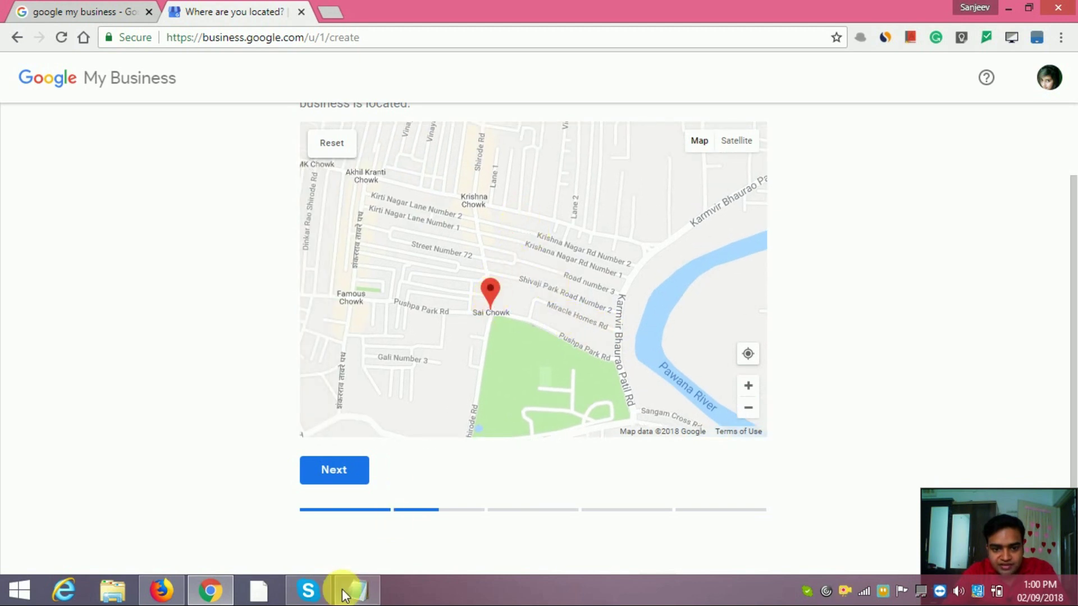
Confirm Sai Chowk in the notes, then nudge the marker just north of it on Shirode Rd.
{"action": "left_click", "coordinate": [357, 589]}
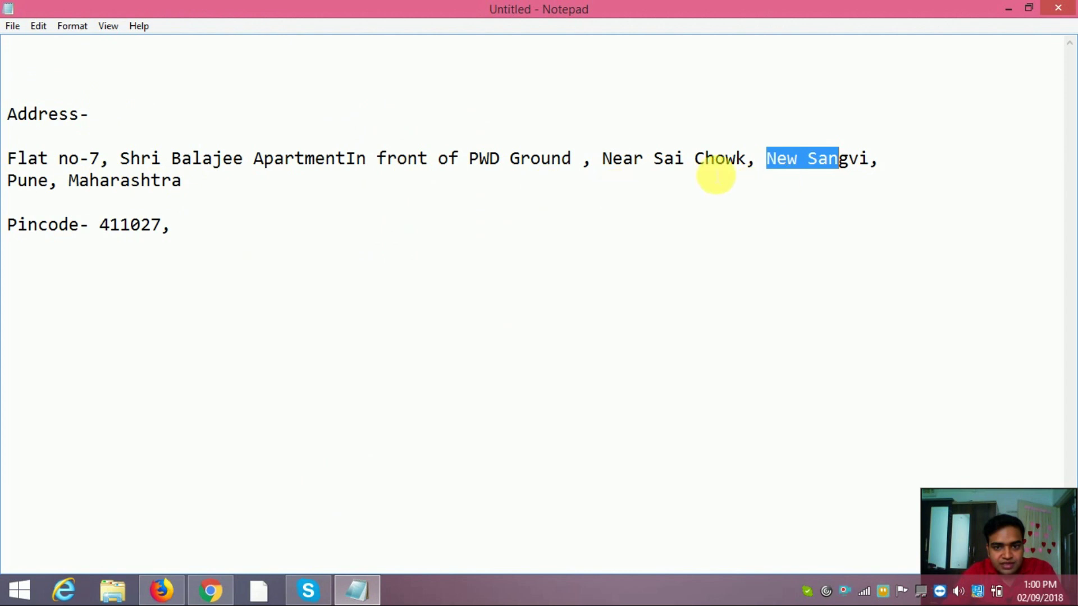
{"action": "left_click_drag", "start_coordinate": [653, 162], "coordinate": [747, 163]}
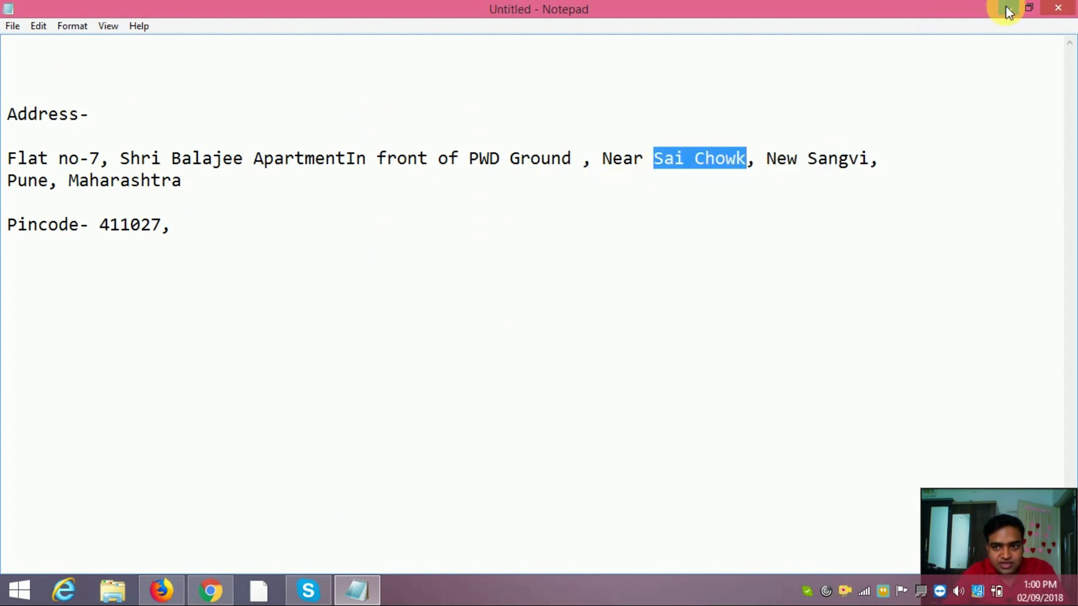
{"action": "left_click", "coordinate": [1005, 9]}
{"action": "scroll", "coordinate": [414, 343], "scroll_direction": "up", "scroll_amount": 2}
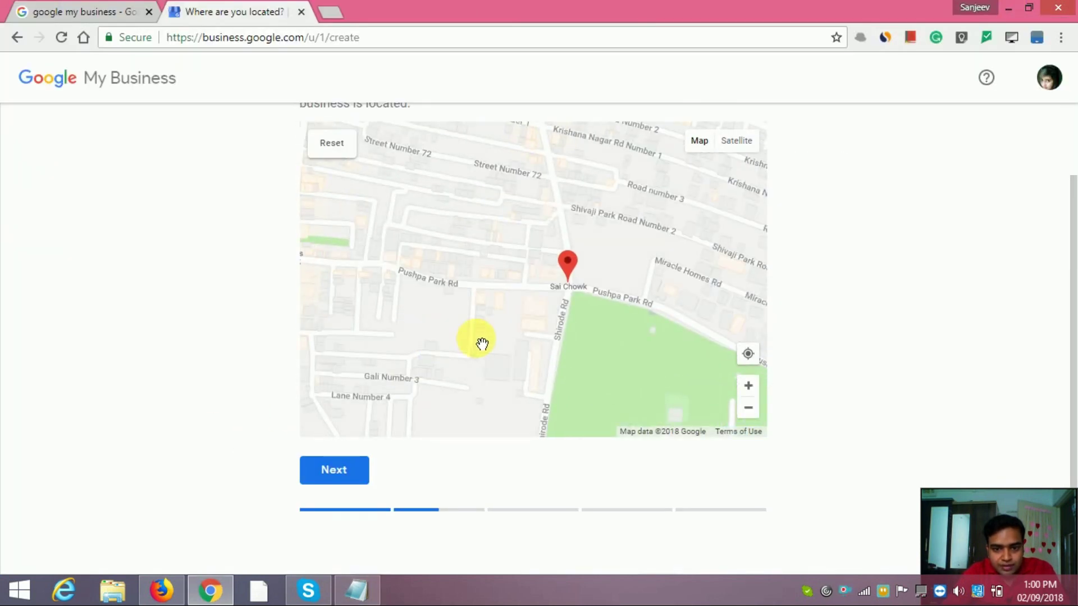
{"action": "scroll", "coordinate": [482, 343], "scroll_direction": "up", "scroll_amount": 2}
{"action": "left_click_drag", "start_coordinate": [480, 303], "coordinate": [474, 241]}
{"action": "left_click_drag", "start_coordinate": [500, 358], "coordinate": [498, 291]}
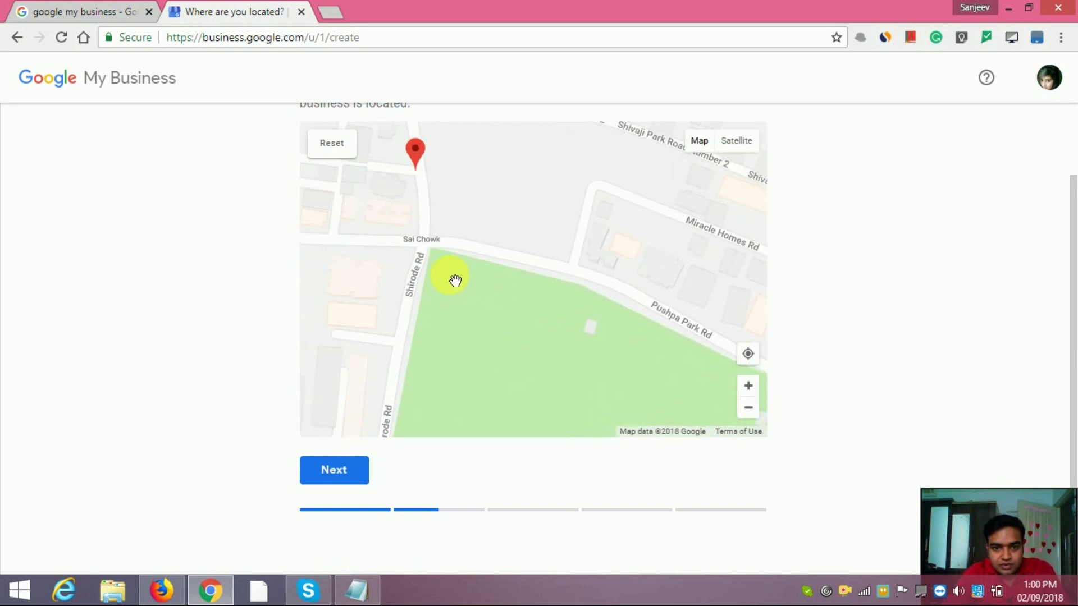
{"action": "scroll", "coordinate": [466, 311], "scroll_direction": "down", "scroll_amount": 1}
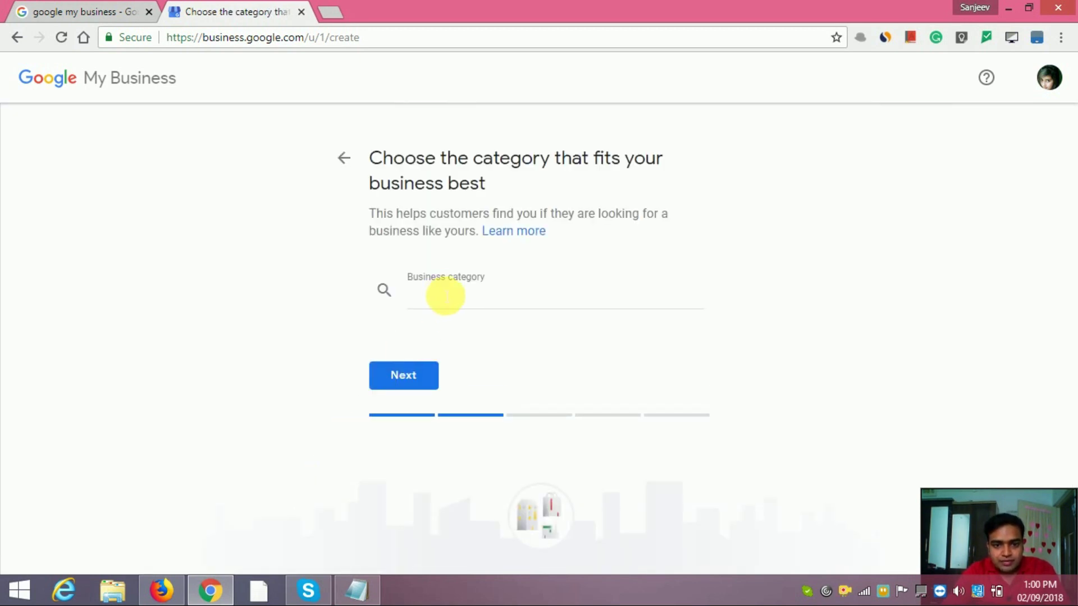
Bring up the existing business's dashboard in Firefox and select its business name to copy.
{"action": "left_click", "coordinate": [451, 301]}
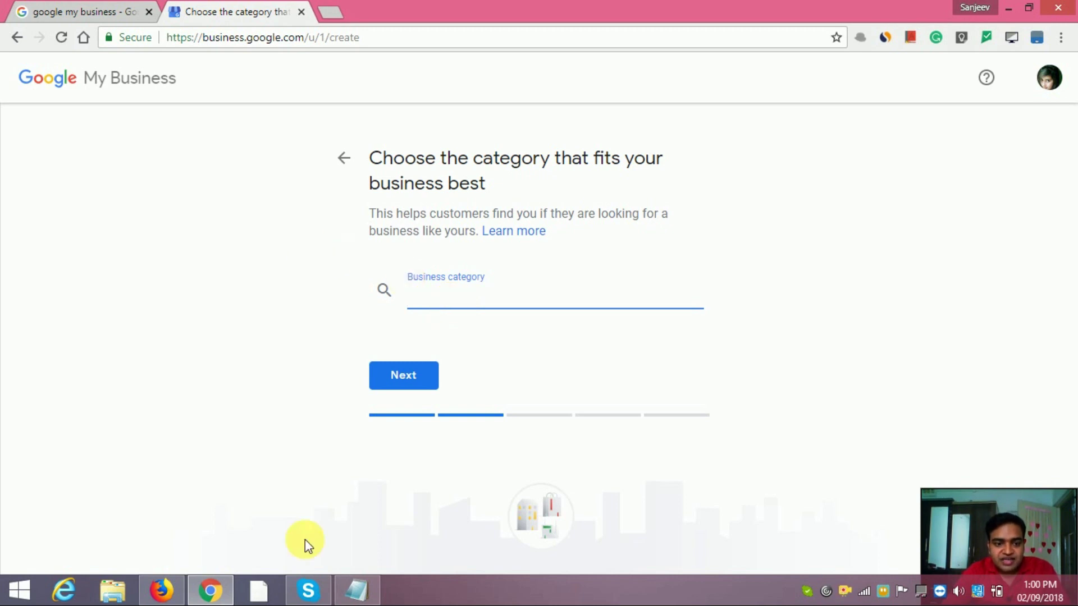
{"action": "left_click", "coordinate": [163, 592]}
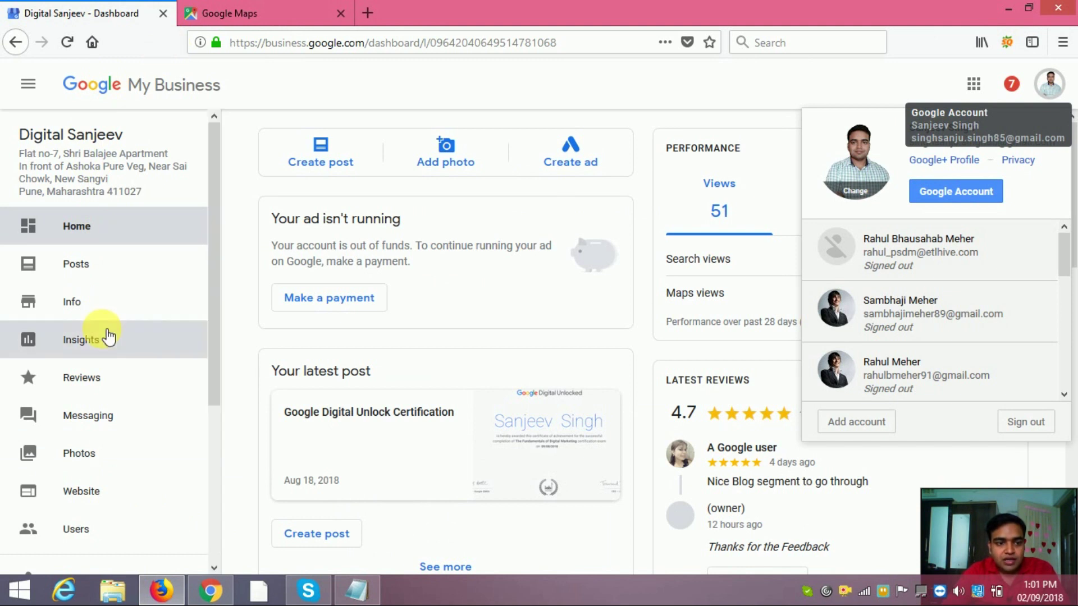
{"action": "left_click_drag", "start_coordinate": [19, 139], "coordinate": [126, 134]}
{"action": "key", "text": "ctrl+c"}
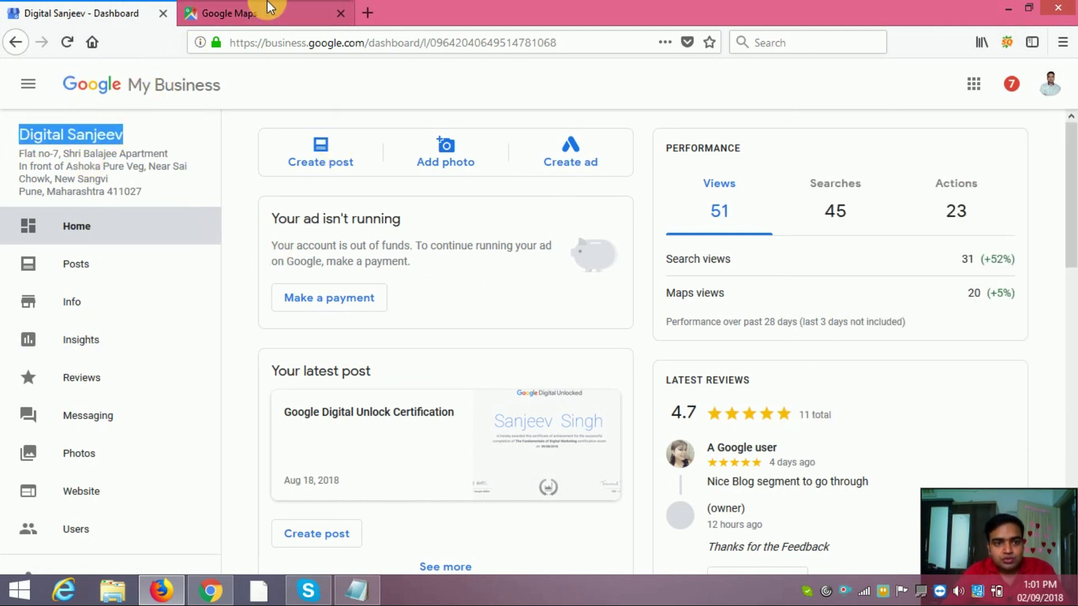
Search Google Maps for the copied business name to check its Advertising Agency category, then return to Chrome.
{"action": "left_click", "coordinate": [231, 13]}
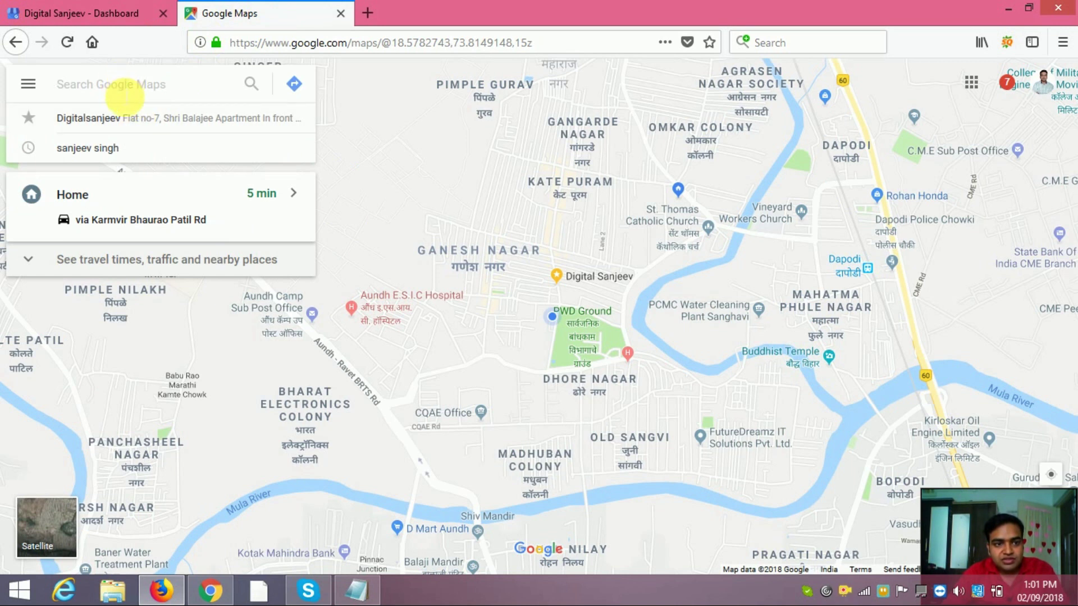
{"action": "key", "text": "ctrl+v"}
{"action": "key", "text": "Return"}
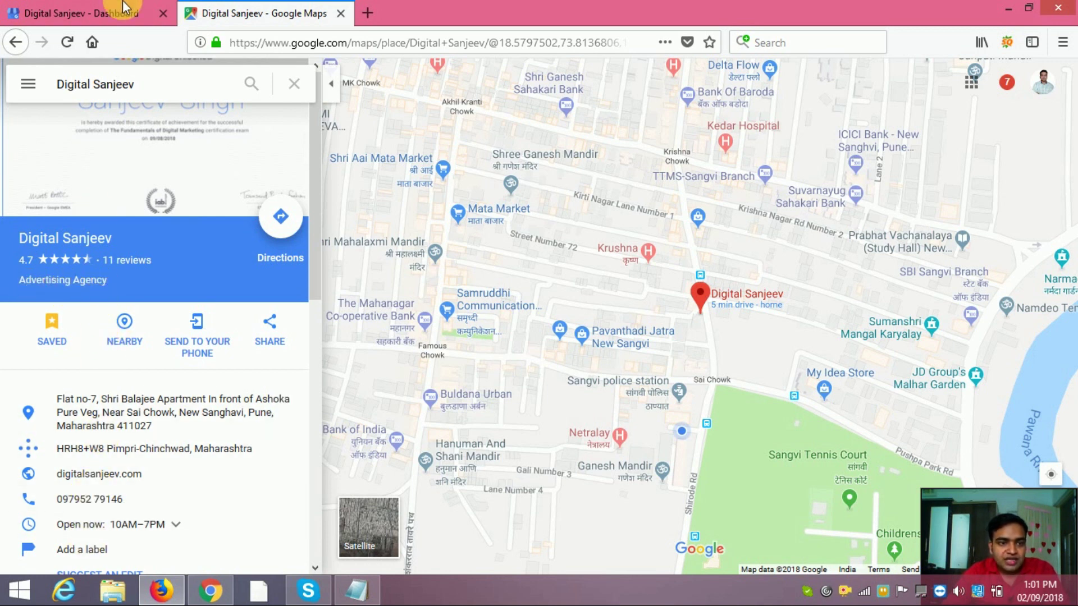
{"action": "left_click", "coordinate": [209, 591]}
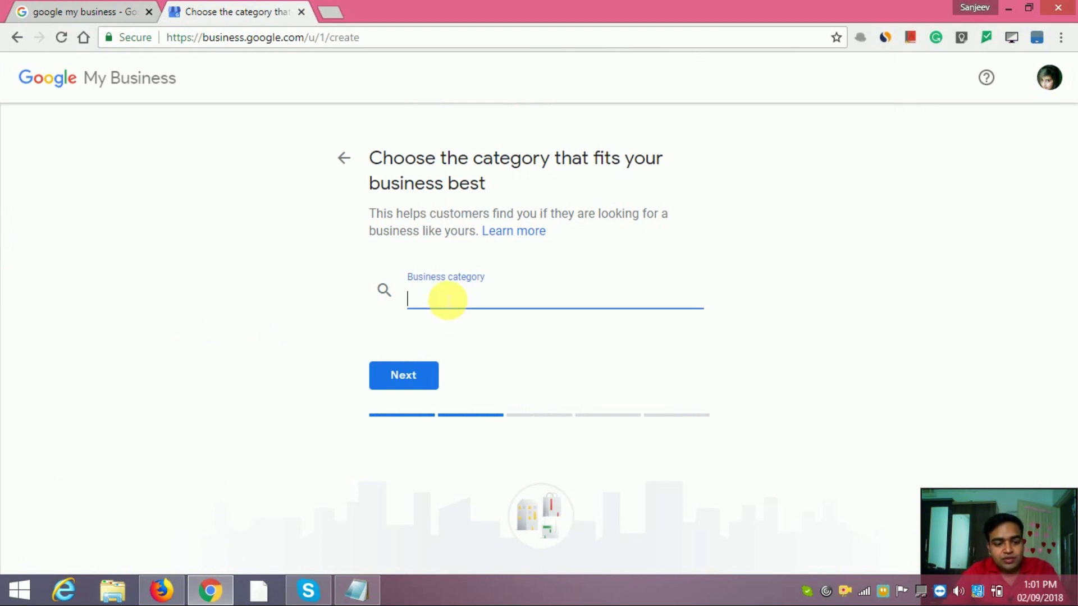
Set the new listing's business category to Marketing Agency.
{"action": "type", "text": "Ma"}
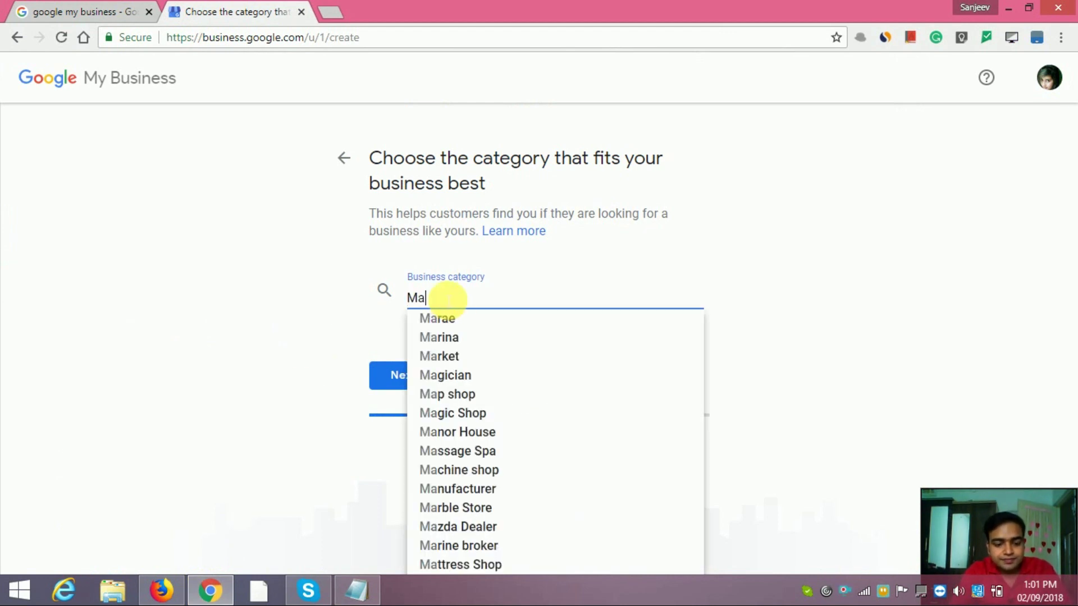
{"action": "type", "text": "rketing"}
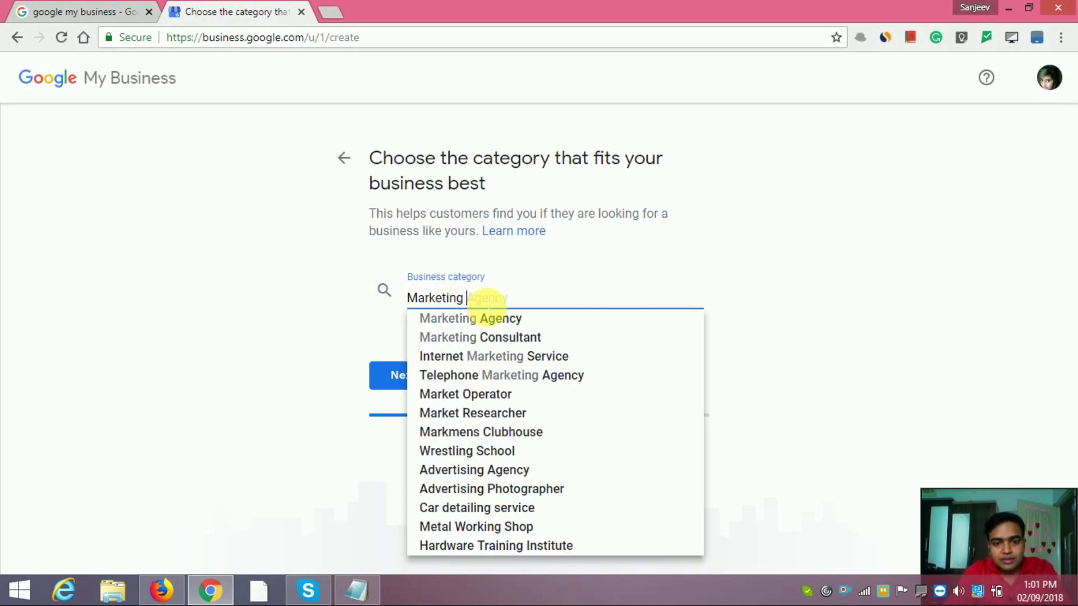
{"action": "left_click", "coordinate": [486, 320]}
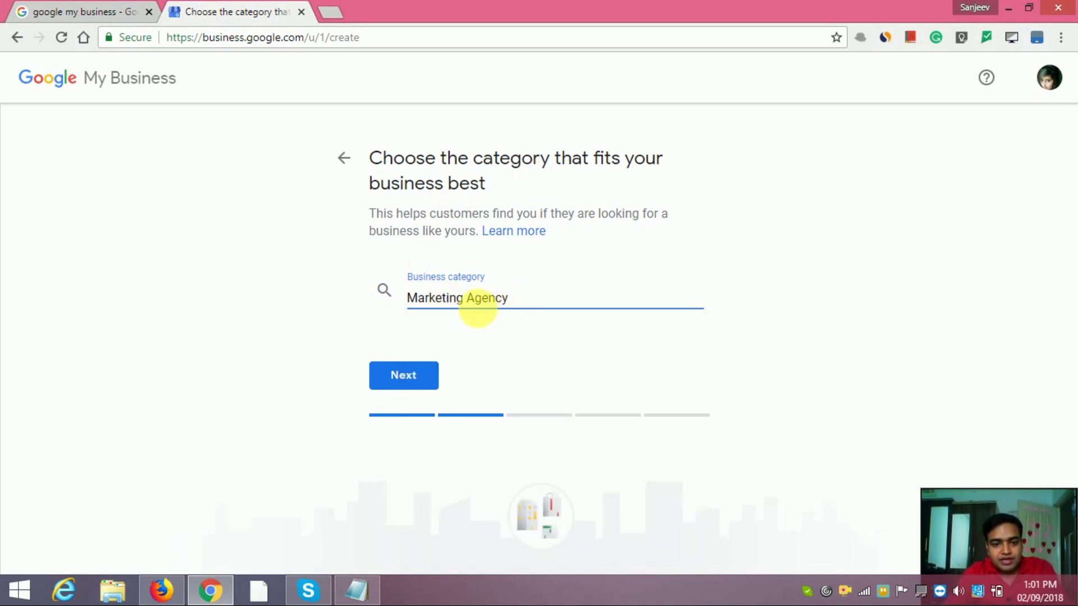
{"action": "left_click", "coordinate": [405, 375]}
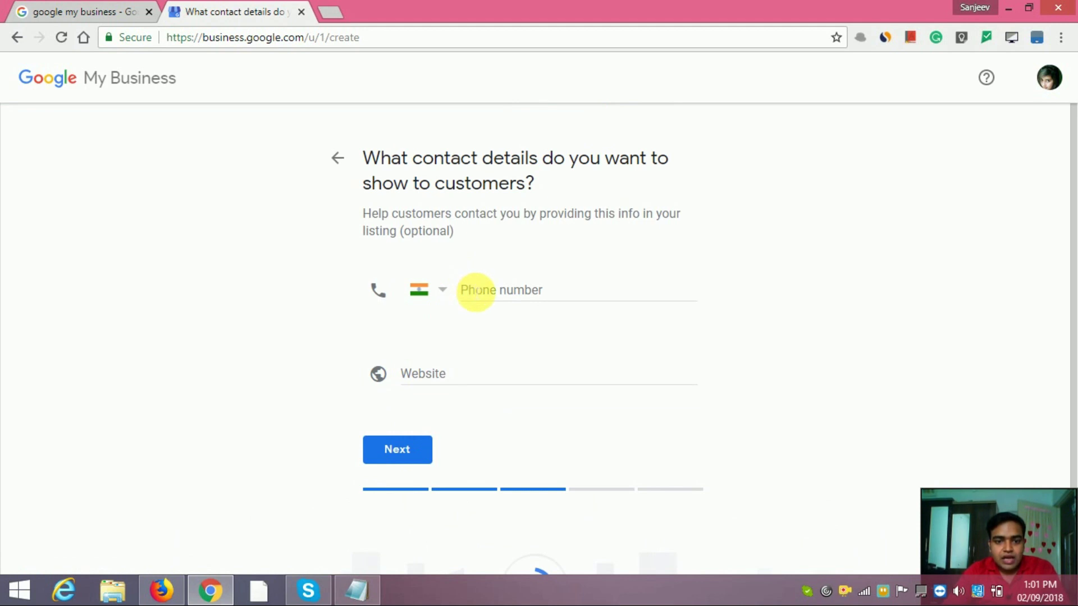
Leave the optional phone number and website empty and continue past contact details.
{"action": "left_click", "coordinate": [476, 290]}
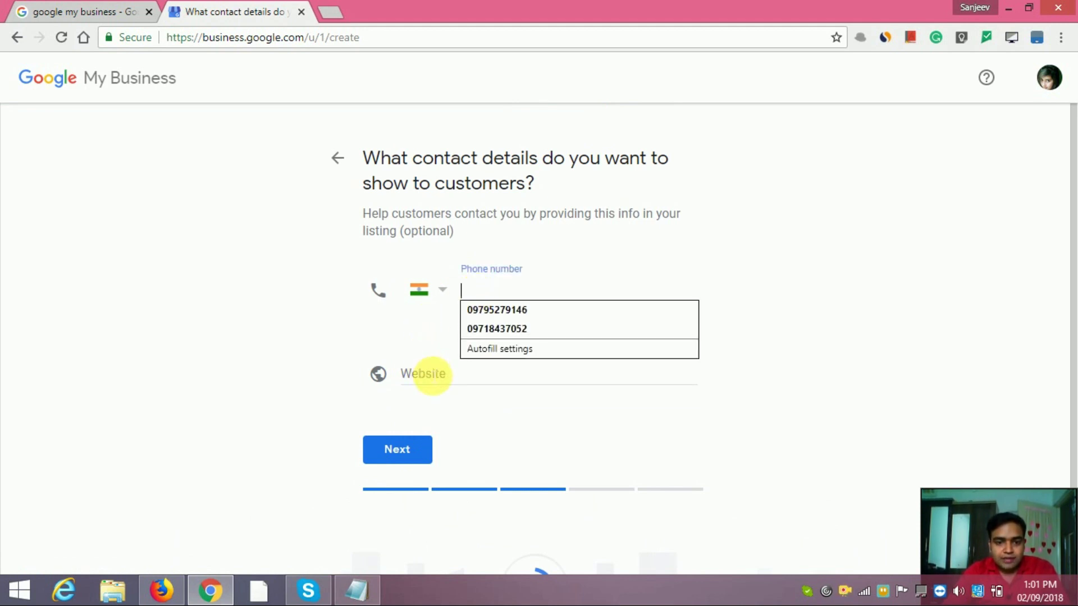
{"action": "left_click", "coordinate": [425, 375]}
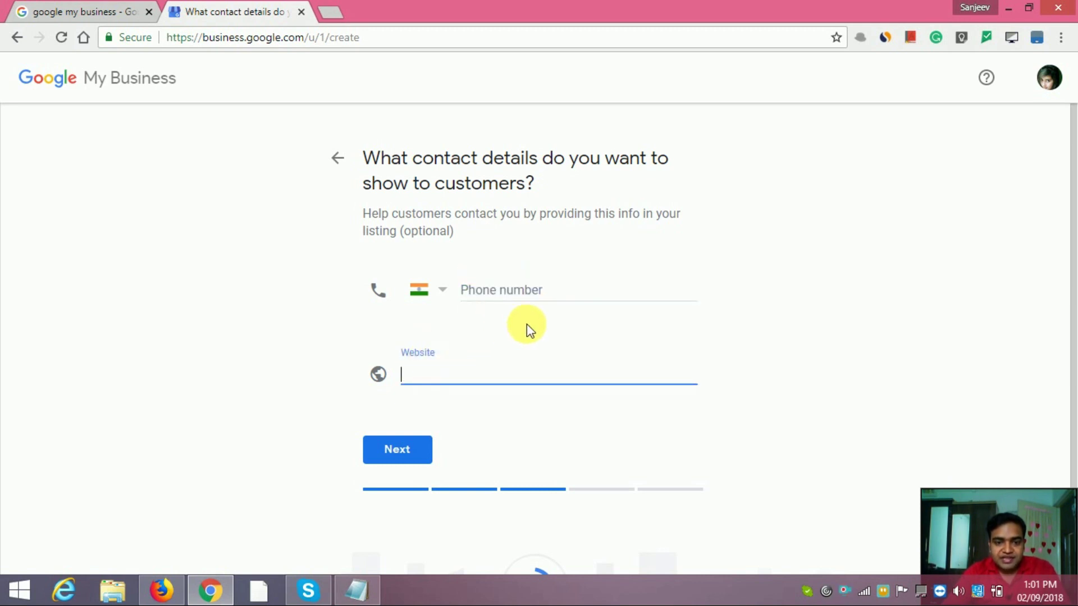
{"action": "scroll", "coordinate": [723, 359], "scroll_direction": "down", "scroll_amount": 2}
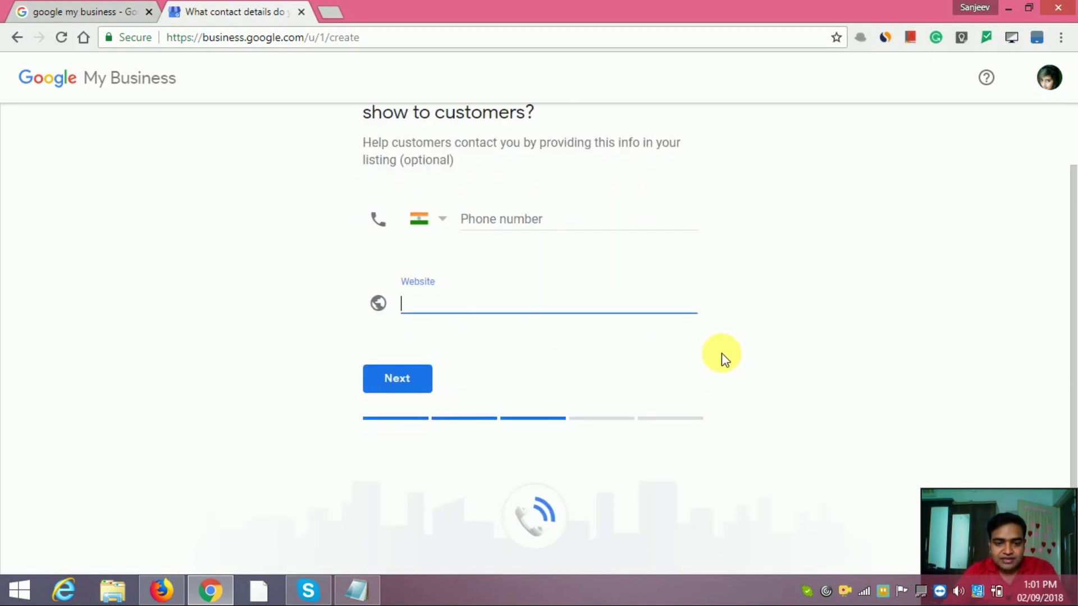
{"action": "left_click", "coordinate": [398, 383]}
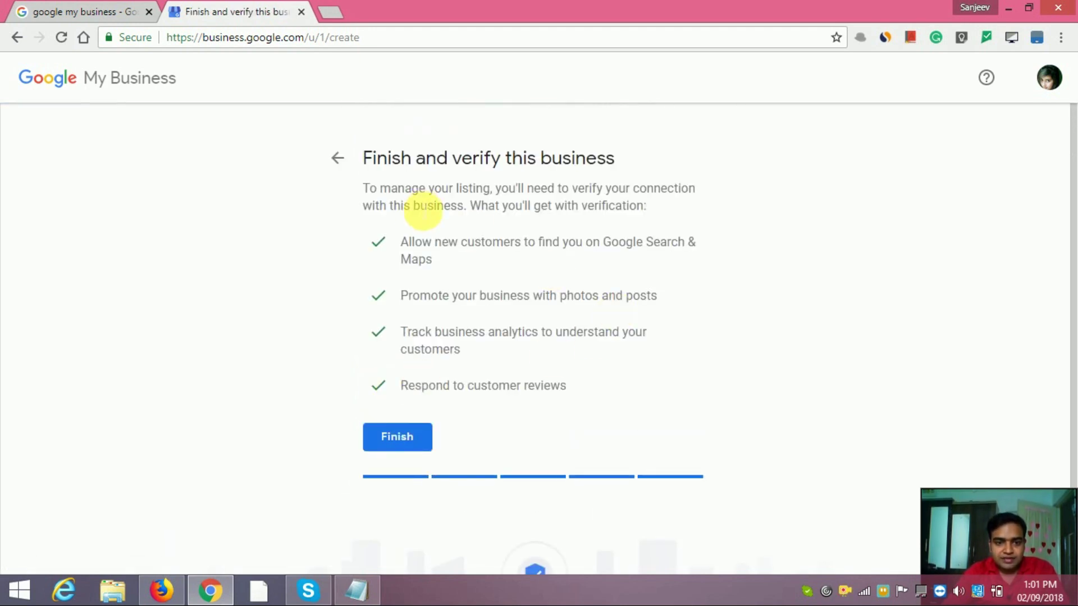
Finish creating the listing on the 'Finish and verify this business' page.
{"action": "scroll", "coordinate": [457, 403], "scroll_direction": "down", "scroll_amount": 1}
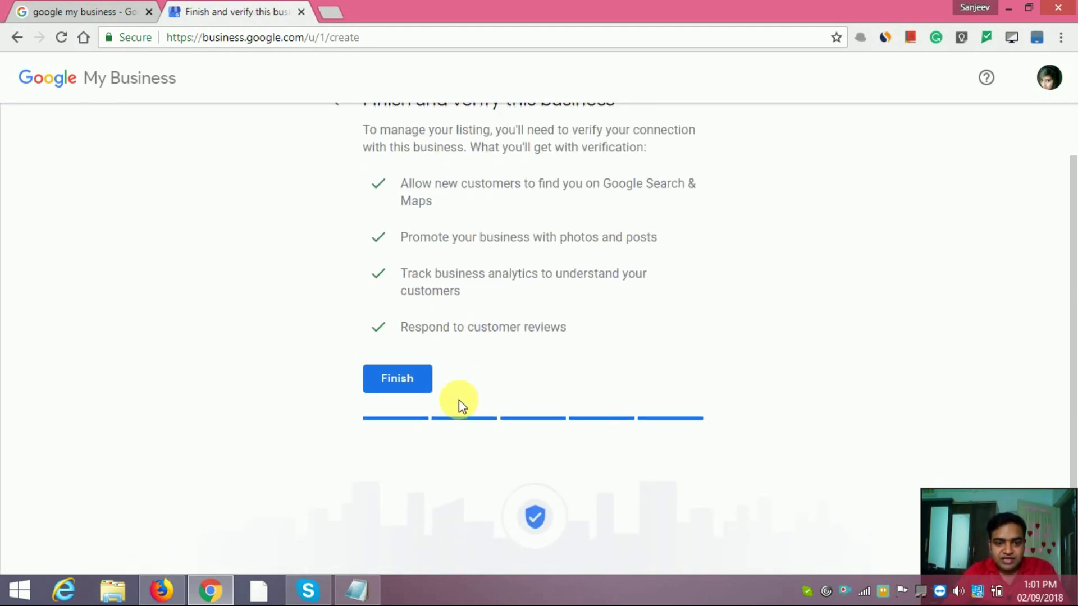
{"action": "left_click", "coordinate": [395, 385]}
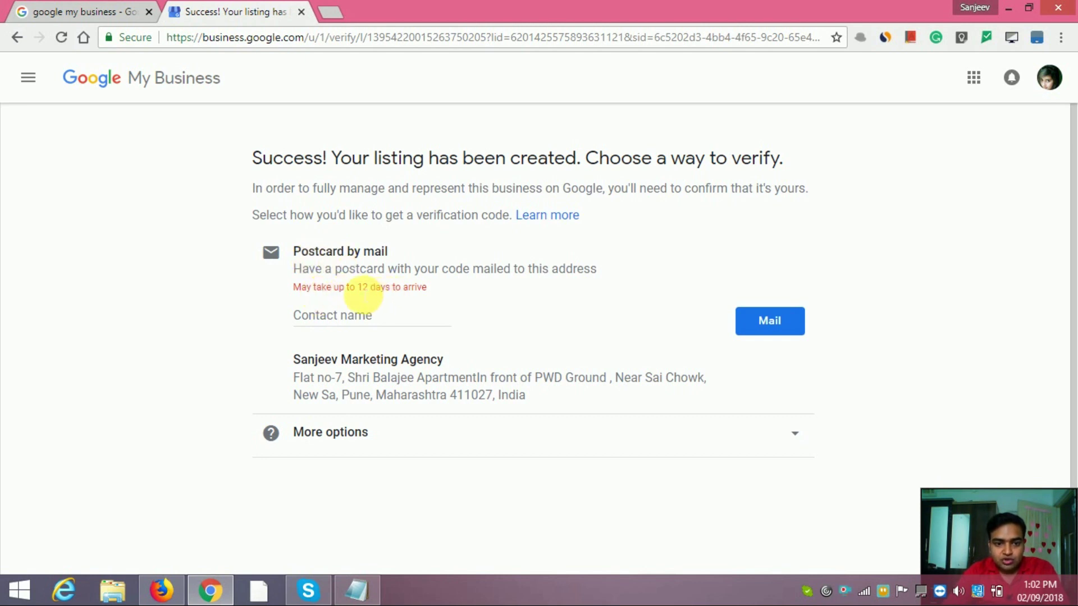
Enter the contact person's name under Postcard by mail and request the postcard, arriving in about 12 days.
{"action": "left_click_drag", "start_coordinate": [356, 289], "coordinate": [394, 293]}
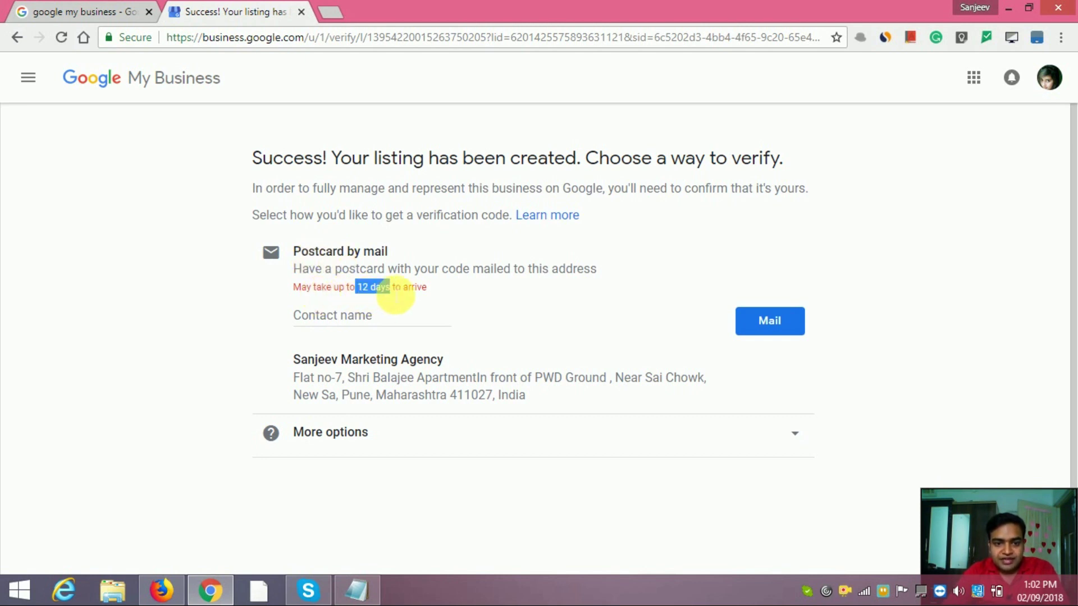
{"action": "left_click", "coordinate": [433, 289]}
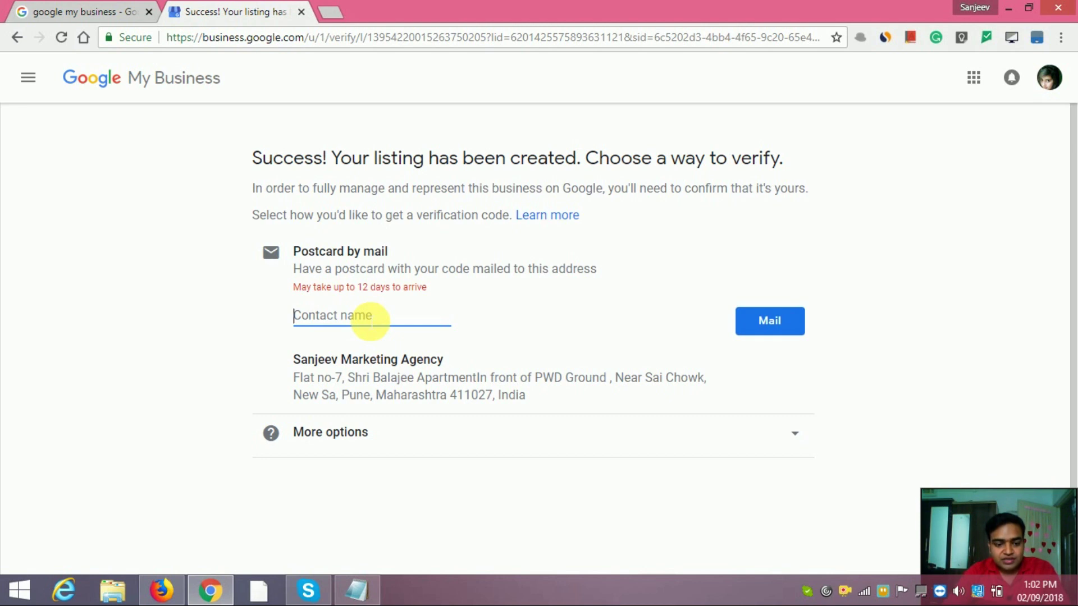
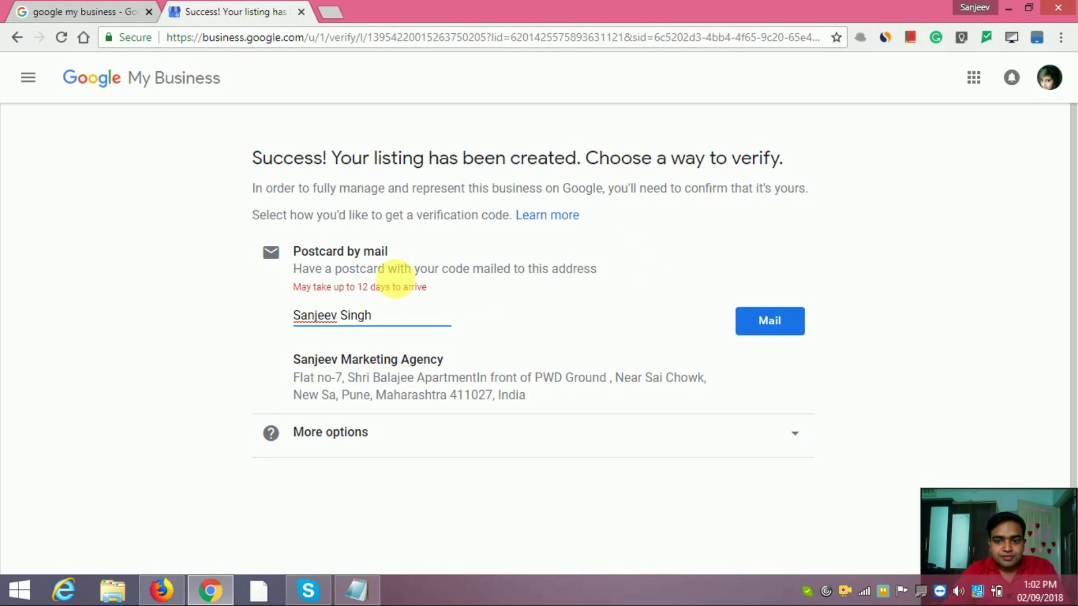
{"action": "left_click", "coordinate": [768, 330]}
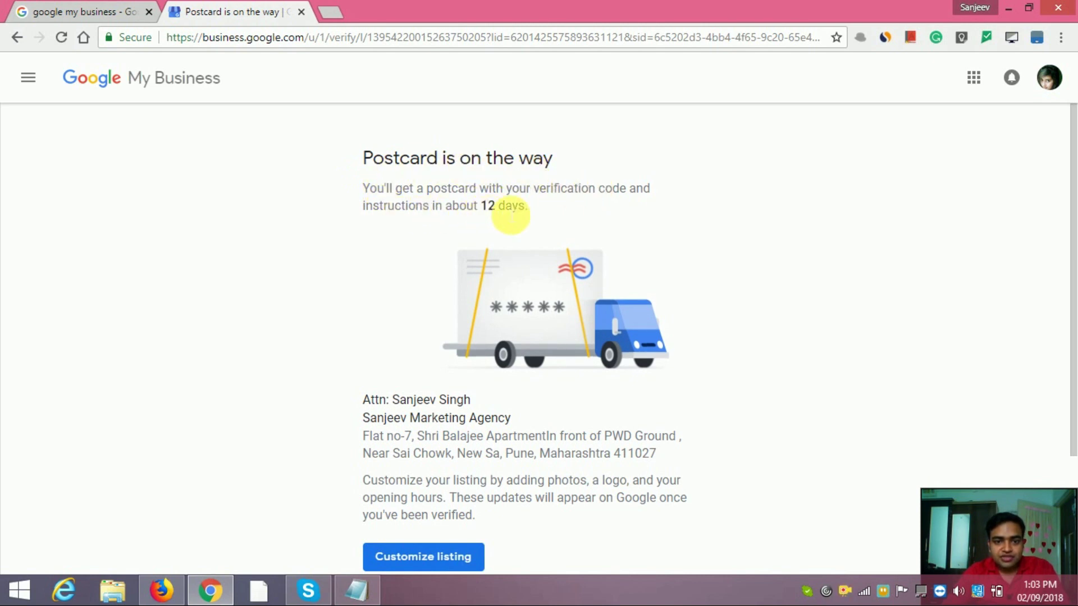
Go to Manage locations through the listing's side navigation drawer.
{"action": "scroll", "coordinate": [642, 385], "scroll_direction": "down", "scroll_amount": 3}
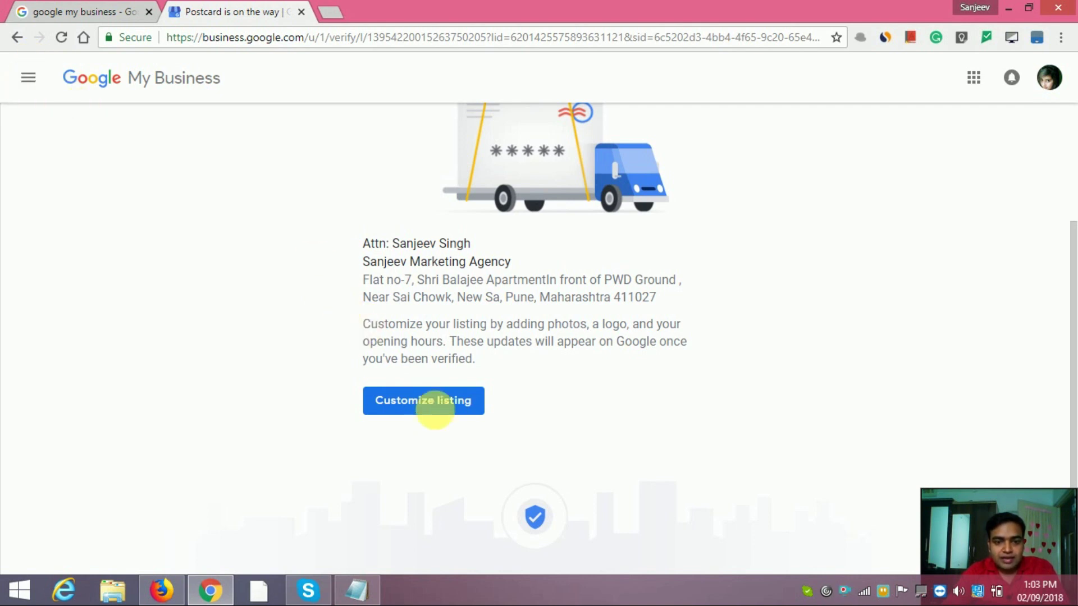
{"action": "left_click", "coordinate": [30, 92]}
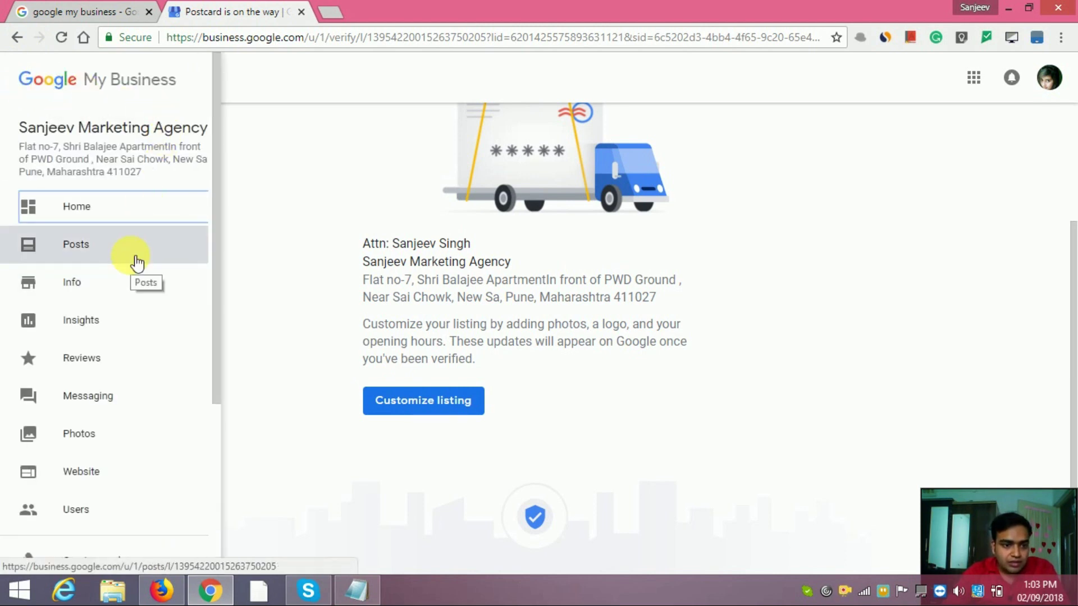
{"action": "scroll", "coordinate": [121, 387], "scroll_direction": "down", "scroll_amount": 3}
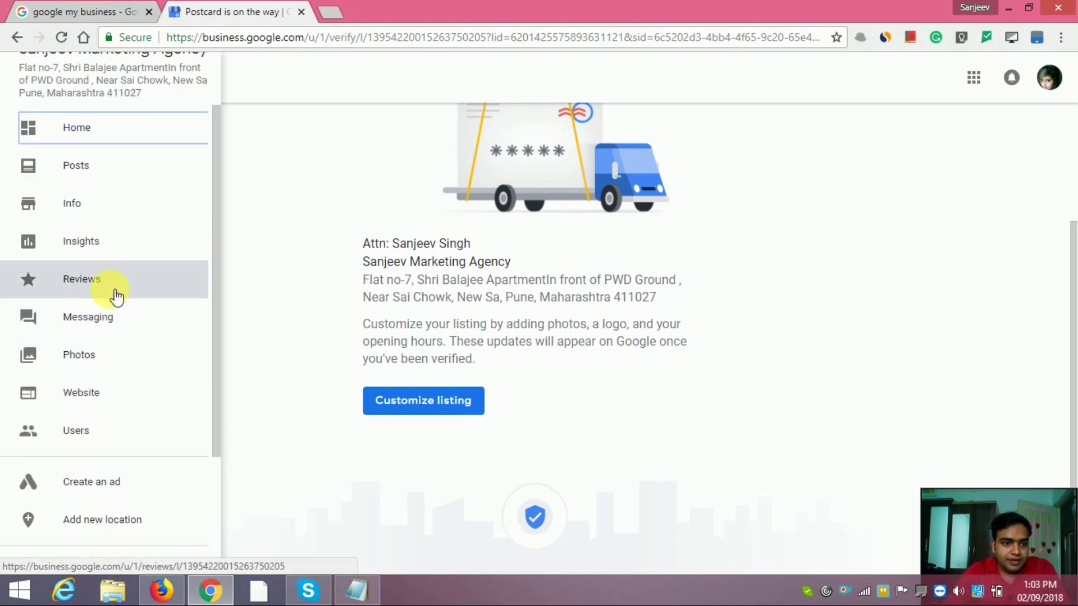
{"action": "scroll", "coordinate": [114, 232], "scroll_direction": "down", "scroll_amount": 5}
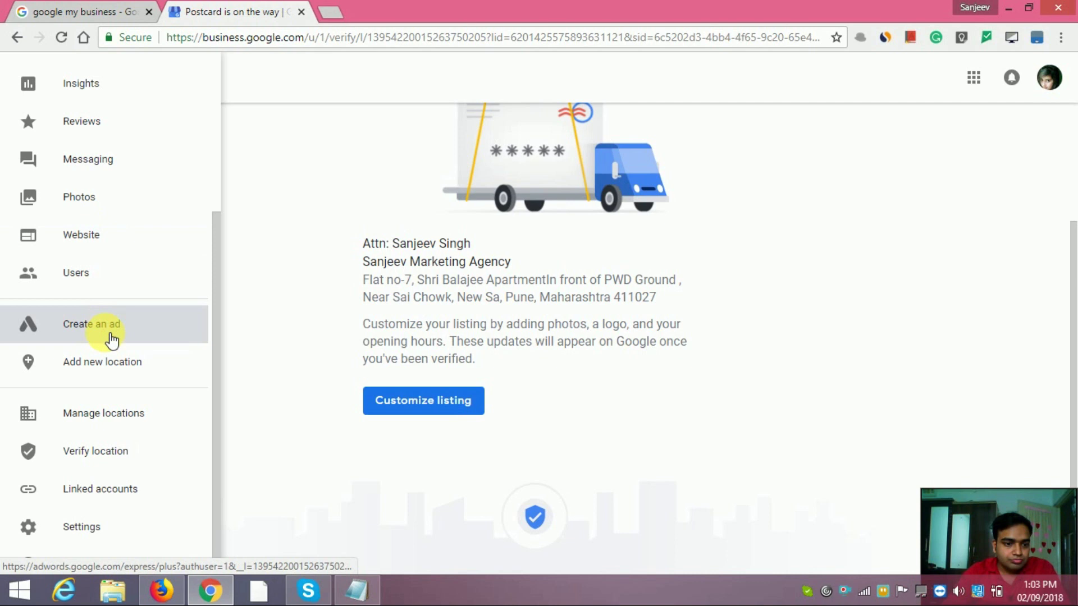
{"action": "left_click", "coordinate": [115, 421]}
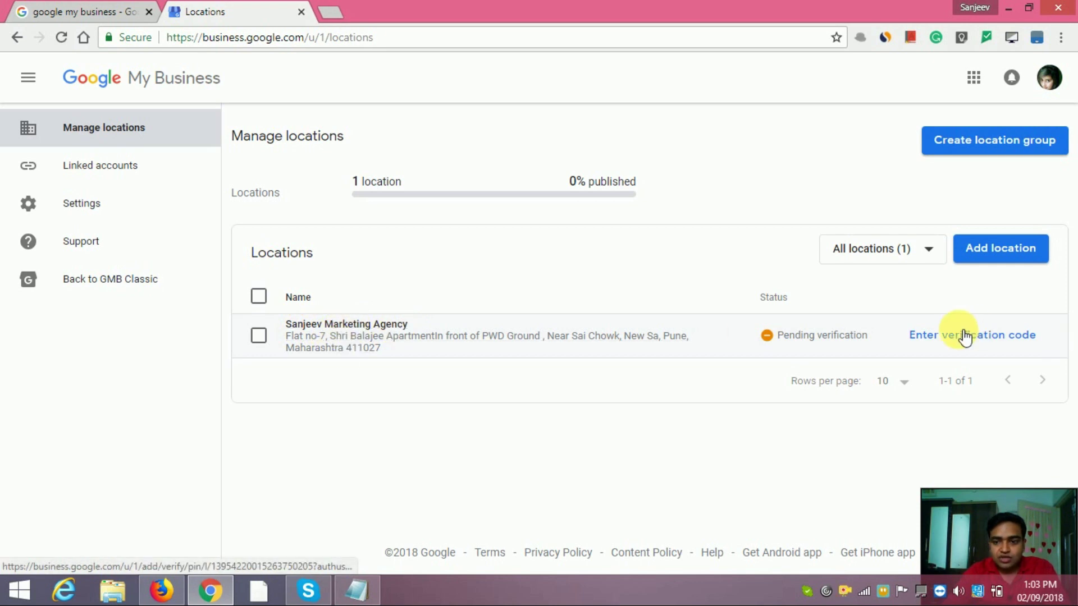
Open 'Enter verification code' for the pending listing and focus the five-digit code box.
{"action": "left_click", "coordinate": [931, 335]}
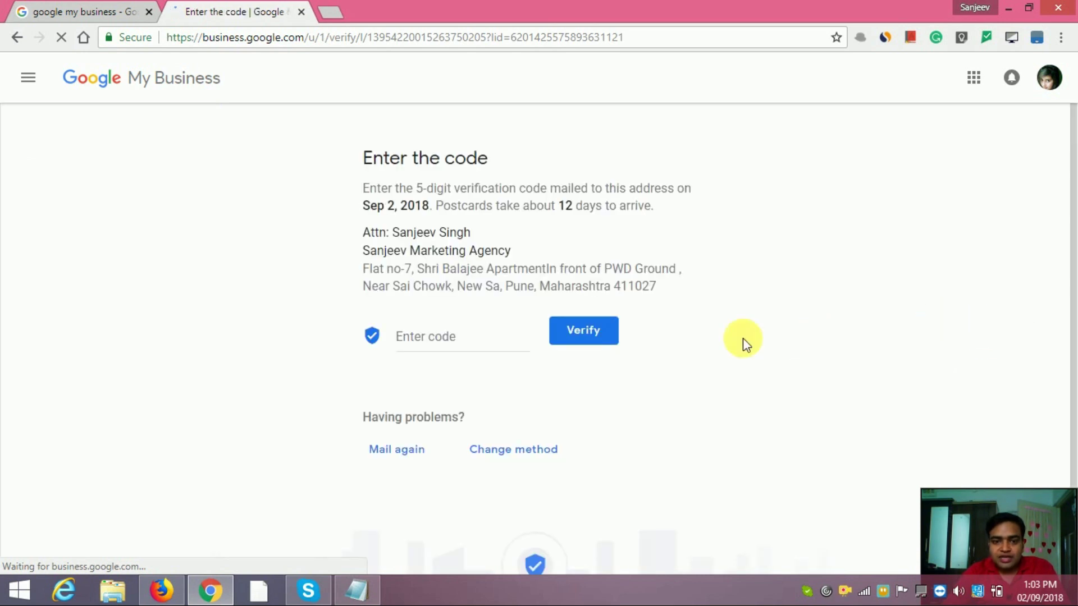
{"action": "left_click", "coordinate": [431, 340]}
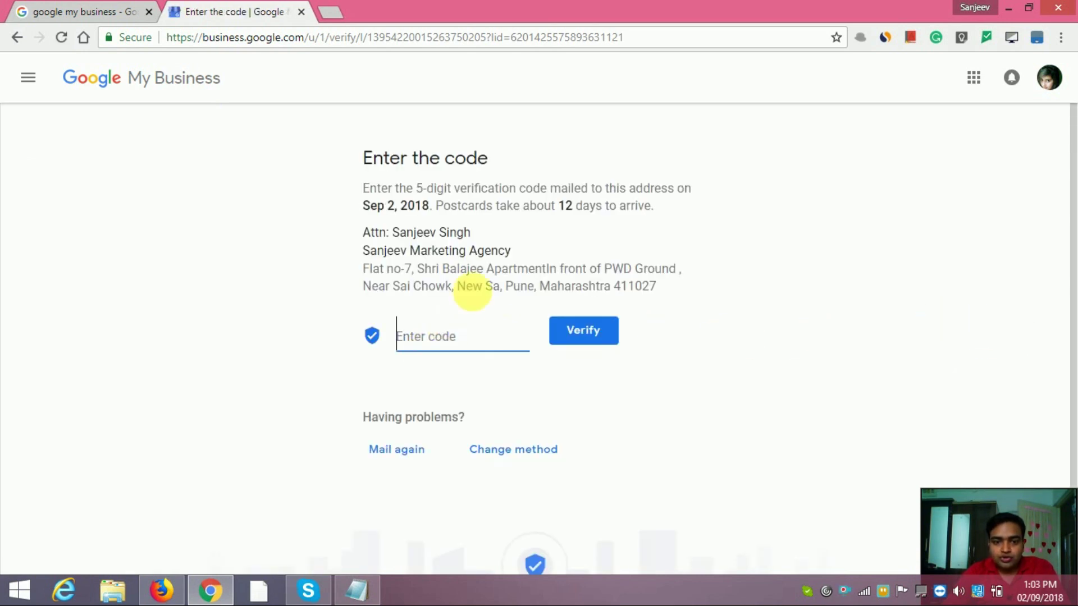